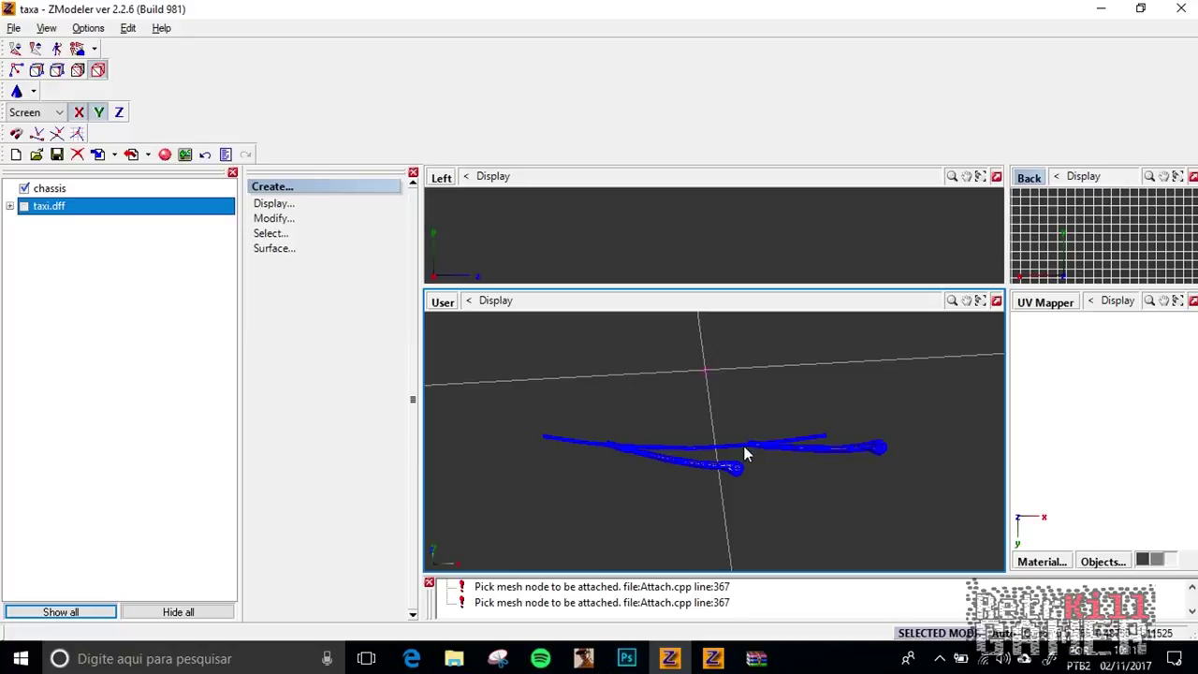
# Select all polygons of one windshield wiper in the chassis mesh using Separated selection at polygon level
pyautogui.click(743, 448)
pyautogui.moveTo(705, 476); pyautogui.dragTo(760, 485, button='middle')
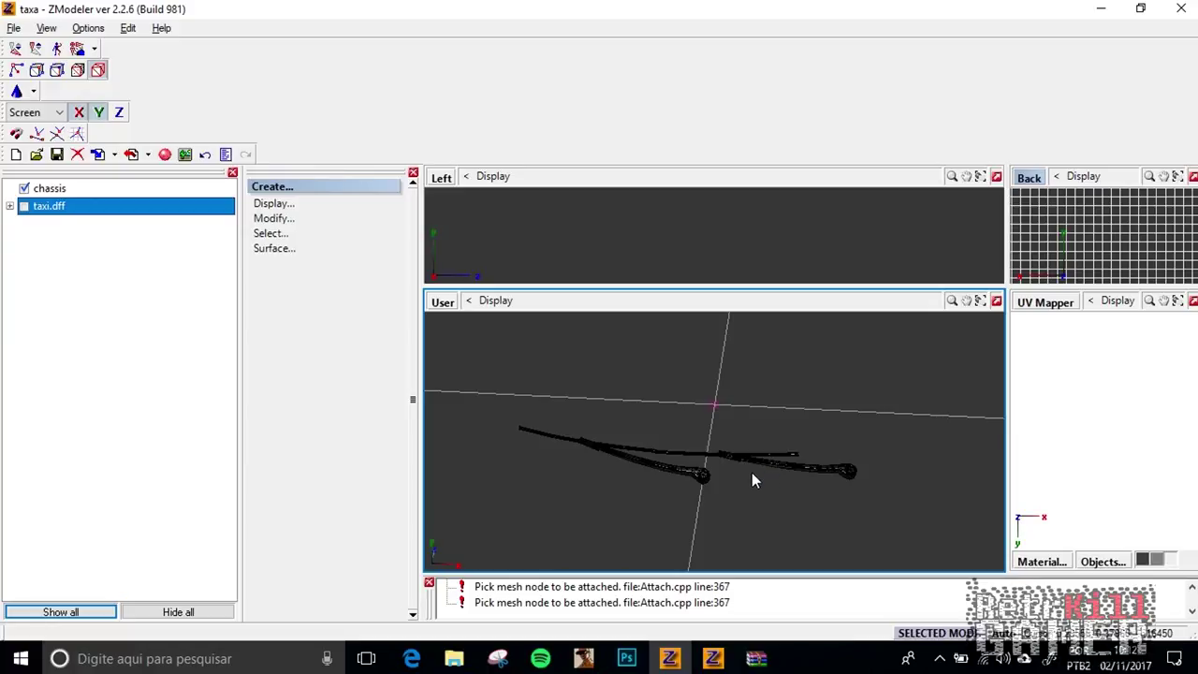
pyautogui.moveTo(725, 527); pyautogui.dragTo(689, 515)
pyautogui.scroll(4, 676, 488)
pyautogui.click(78, 69)
pyautogui.click(274, 246)
pyautogui.click(730, 479)
pyautogui.scroll(1, 655, 450)
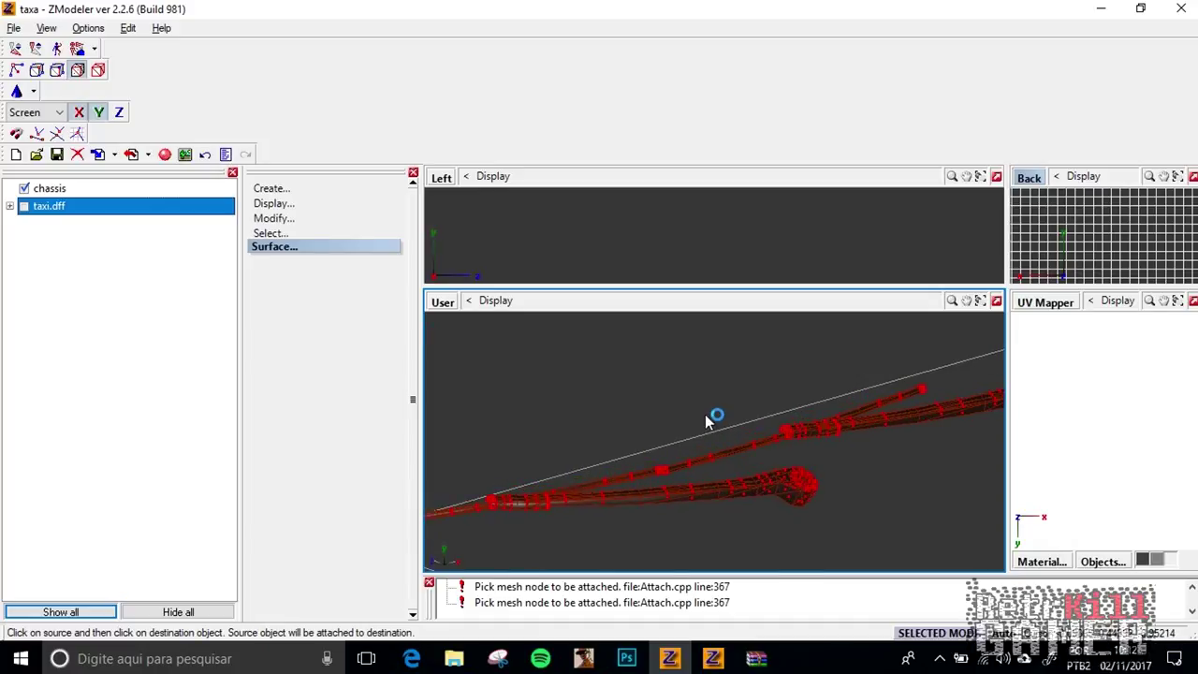
pyautogui.scroll(3, 640, 459)
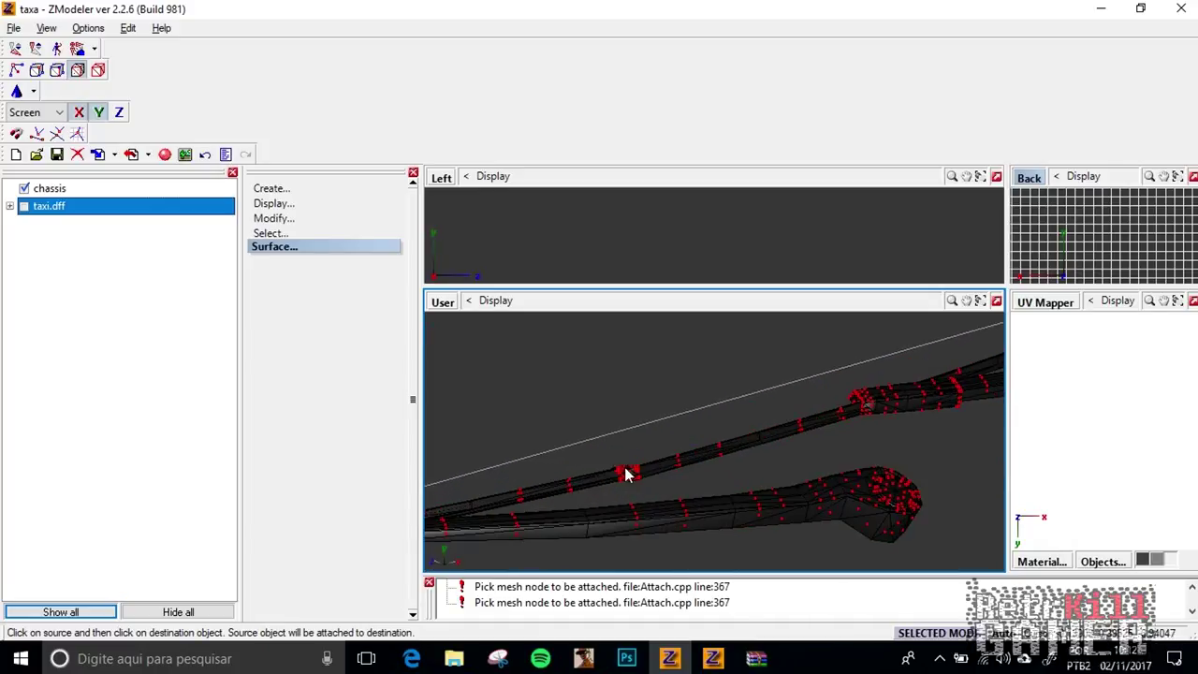
pyautogui.scroll(4, 655, 468)
pyautogui.click(271, 233)
pyautogui.click(288, 353)
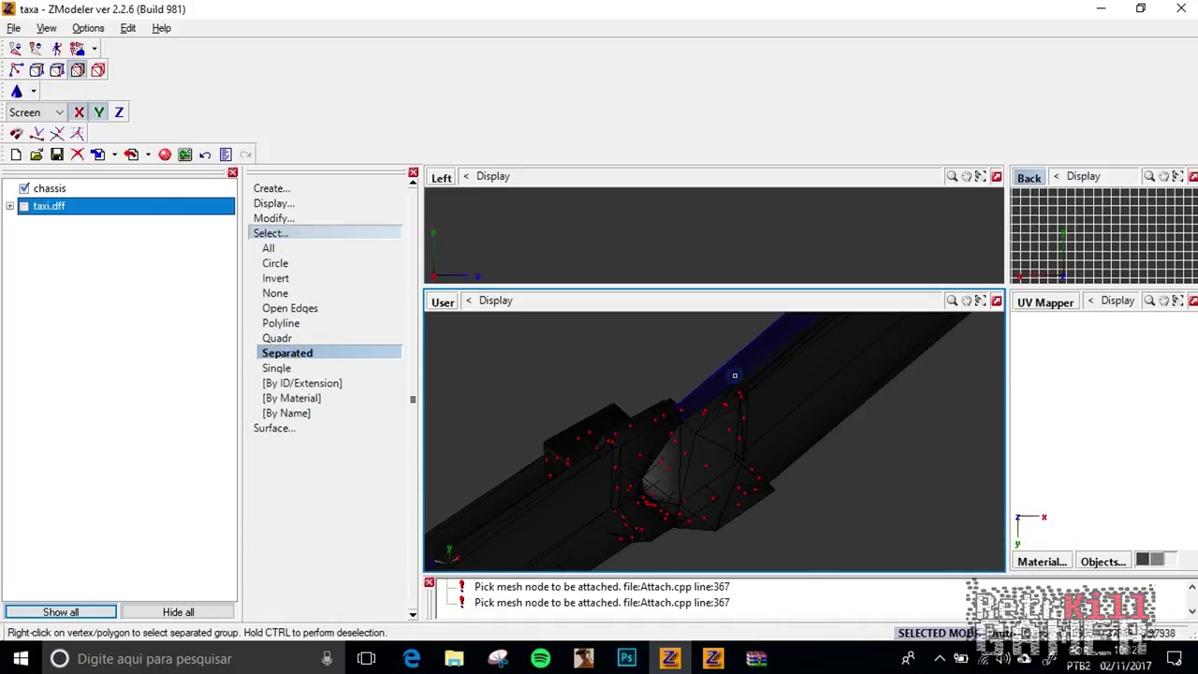
pyautogui.rightClick(735, 376)
pyautogui.scroll(-5, 735, 375)
pyautogui.click(277, 338)
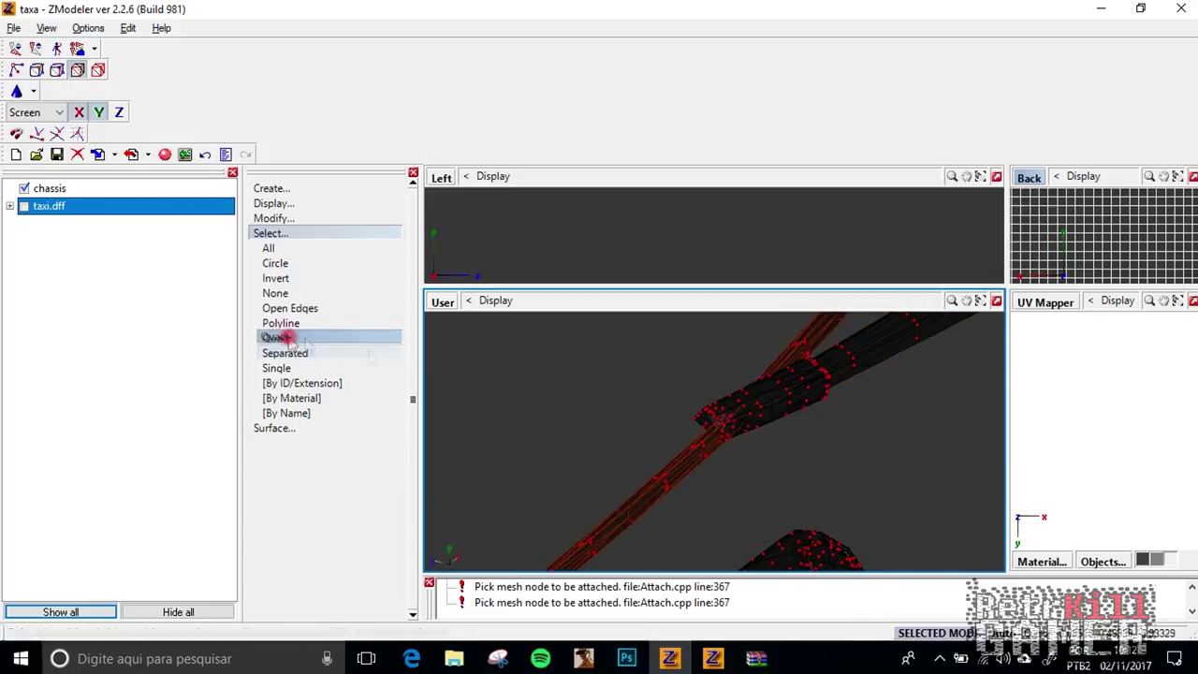
# Detach the selected wiper polygons from the chassis mesh into a separate object
pyautogui.scroll(-5, 714, 421)
pyautogui.click(273, 218)
pyautogui.click(286, 428)
pyautogui.click(301, 488)
pyautogui.press('space')
pyautogui.click(866, 481)
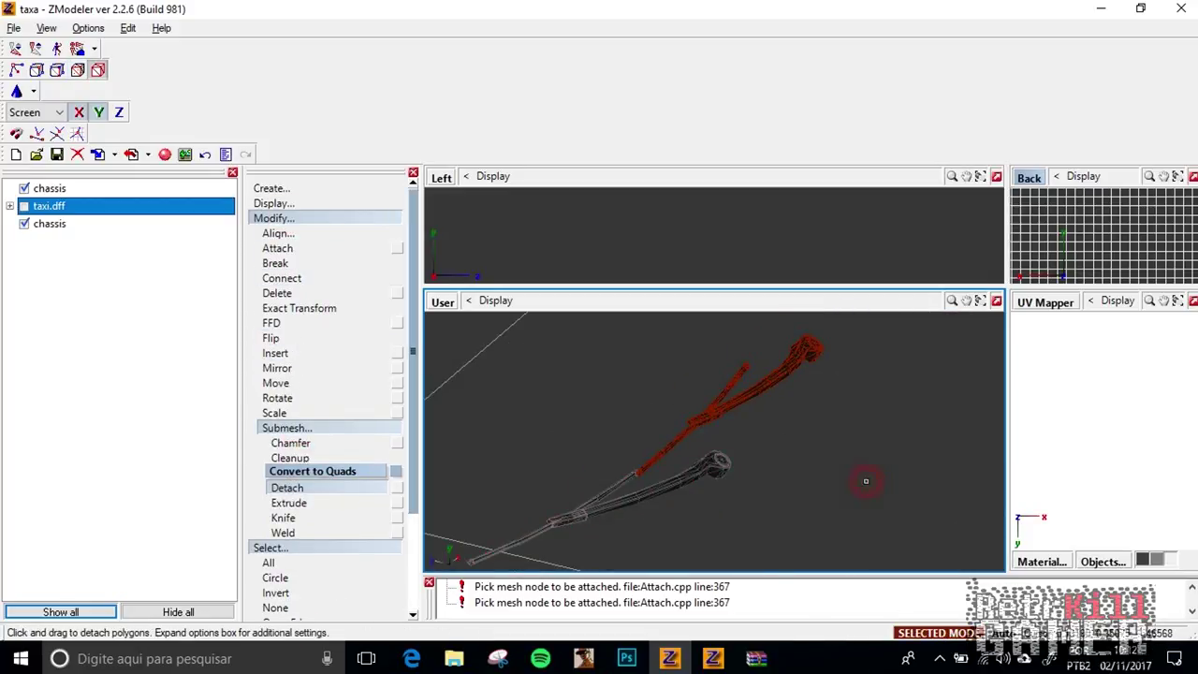
# Hide and show the detached wiper object repeatedly to check its separation from the other wiper
pyautogui.click(25, 223)
pyautogui.scroll(5, 629, 478)
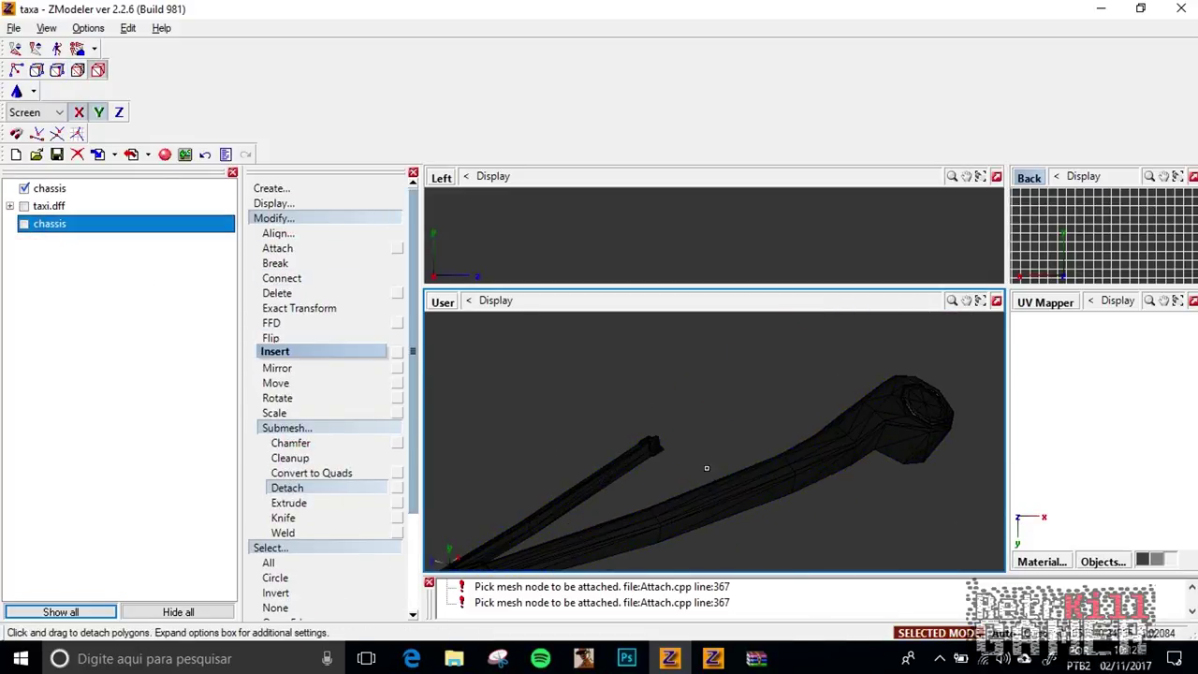
pyautogui.click(25, 224)
pyautogui.scroll(-3, 668, 398)
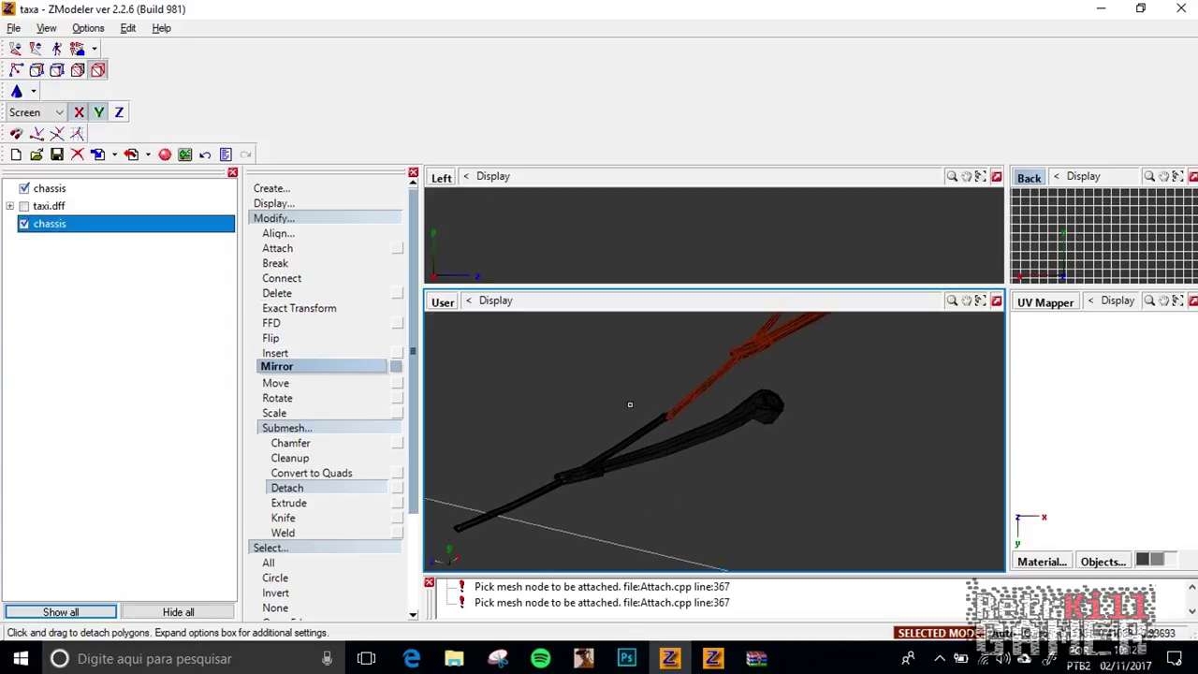
pyautogui.click(25, 224)
pyautogui.moveTo(29, 224)
pyautogui.mouseDown()
pyautogui.moveTo(36, 205)
pyautogui.moveTo(28, 221)
pyautogui.mouseUp()
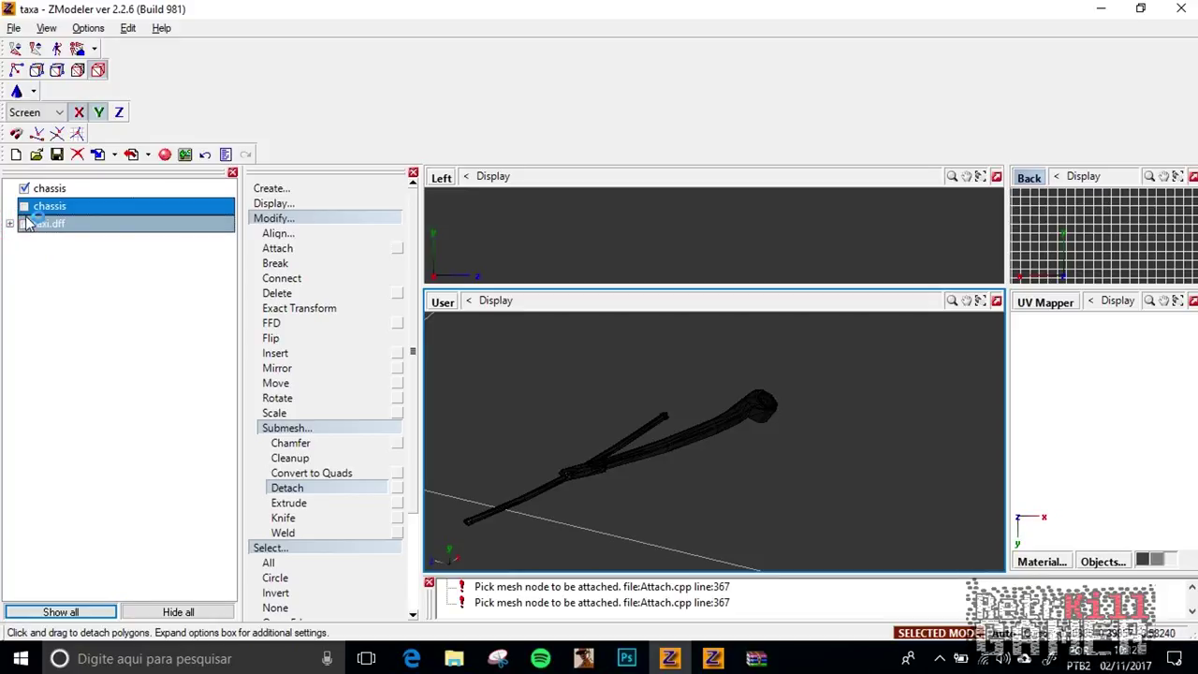
pyautogui.click(23, 206)
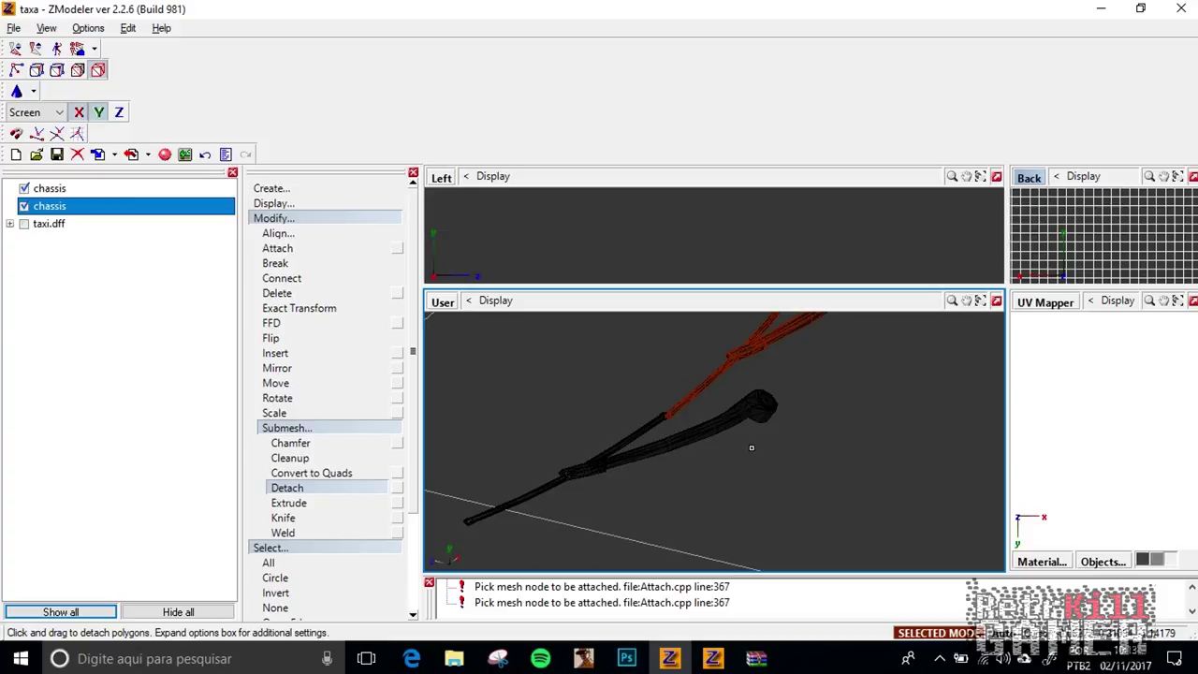
pyautogui.moveTo(725, 491); pyautogui.dragTo(640, 573, button='middle')
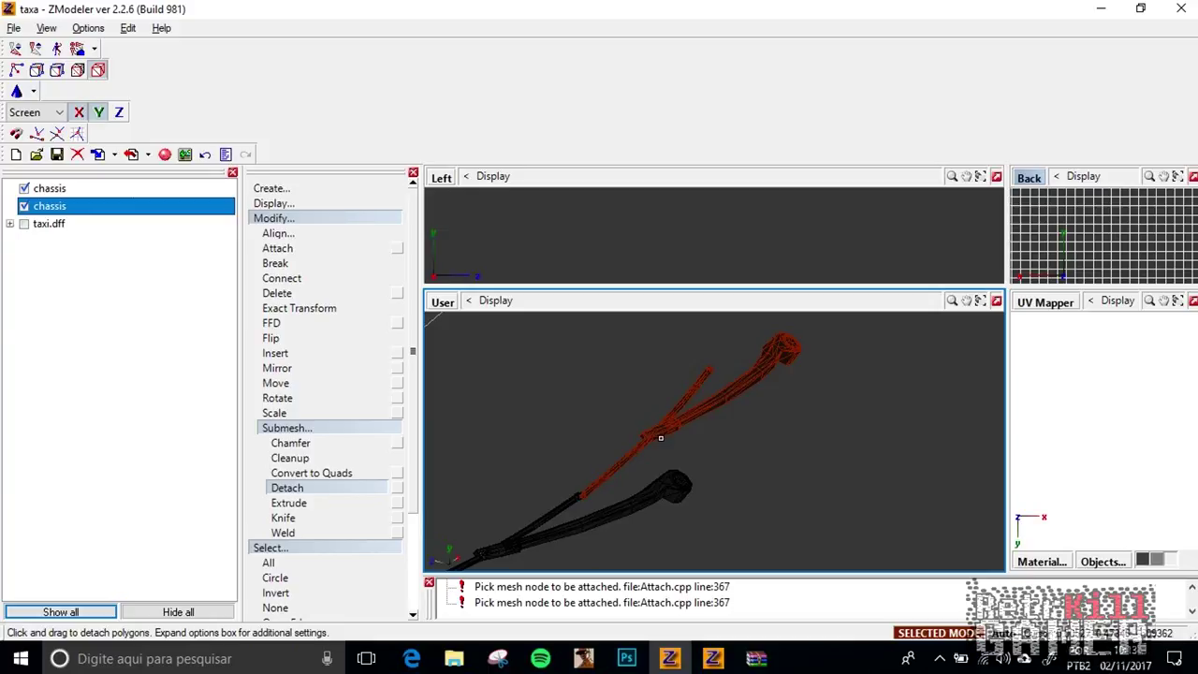
pyautogui.moveTo(661, 437); pyautogui.dragTo(746, 441, button='middle')
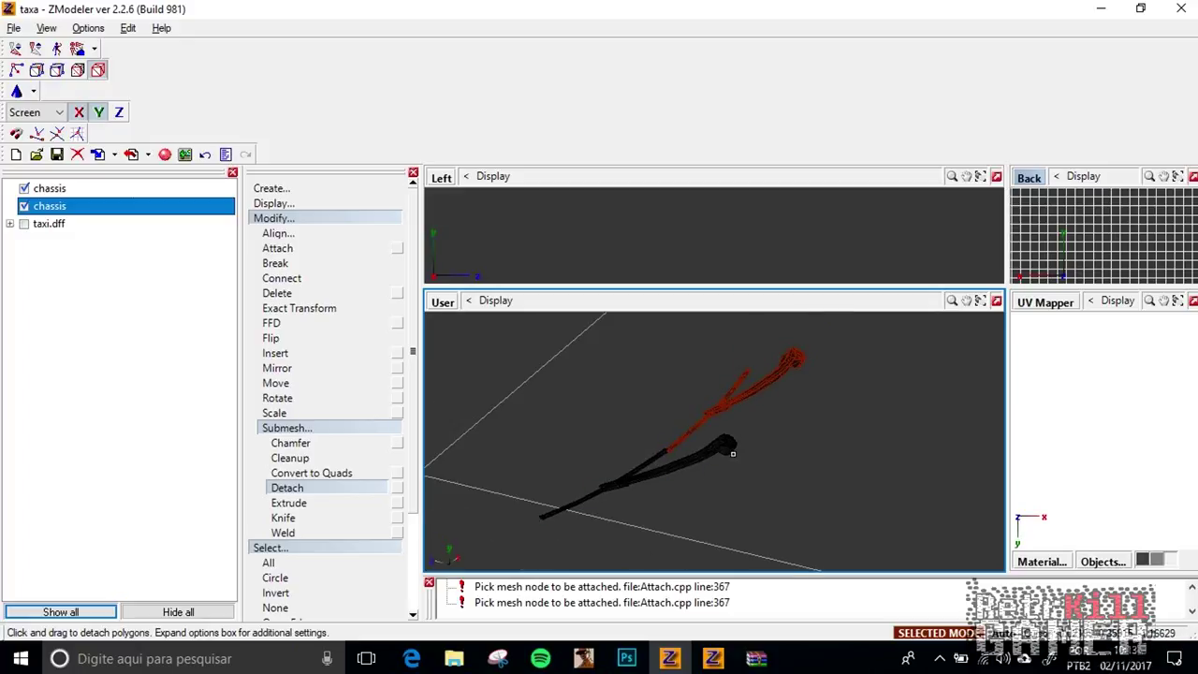
pyautogui.click(1103, 236)
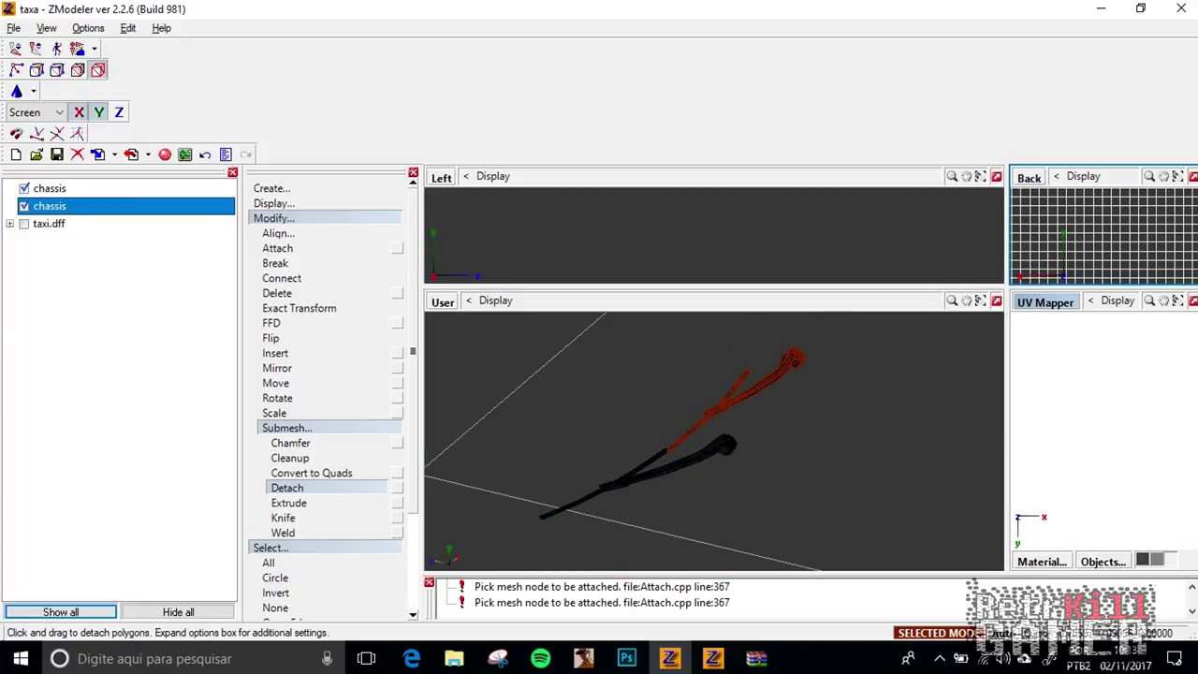
pyautogui.click(749, 393)
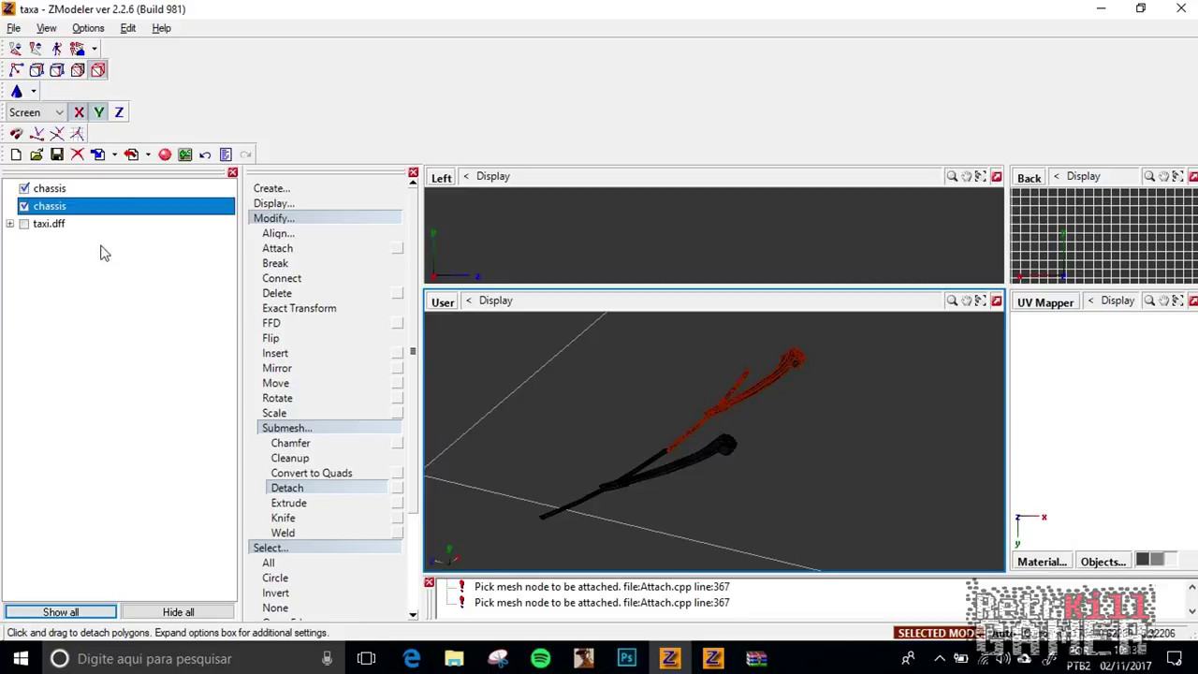
pyautogui.moveTo(444, 331); pyautogui.dragTo(685, 368, button='middle')
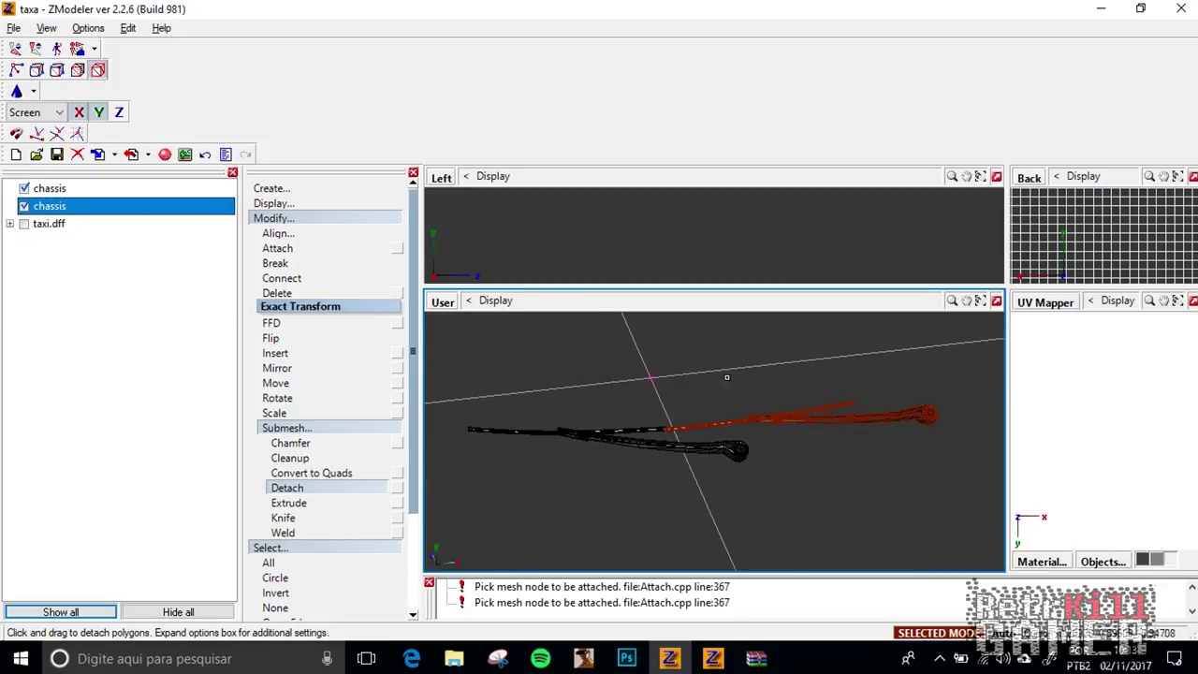
# Hide the original wiper object and show the chassis inside taxi.dff to identify the detached wiper's side
pyautogui.click(49, 188)
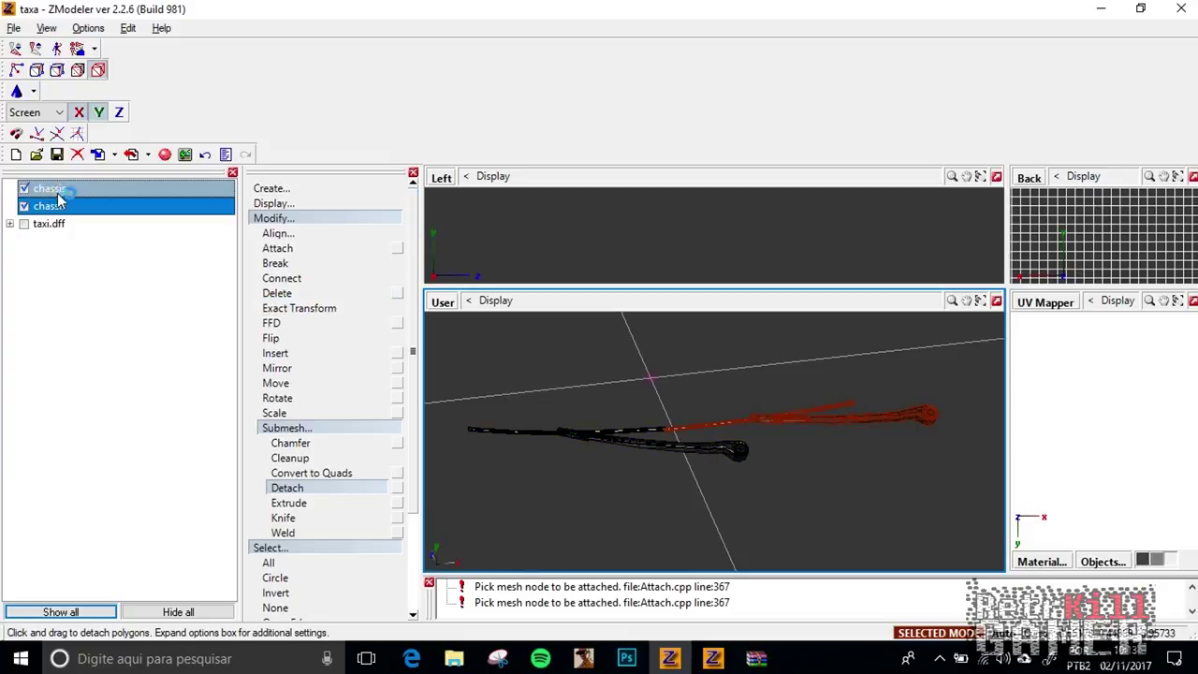
pyautogui.click(52, 188)
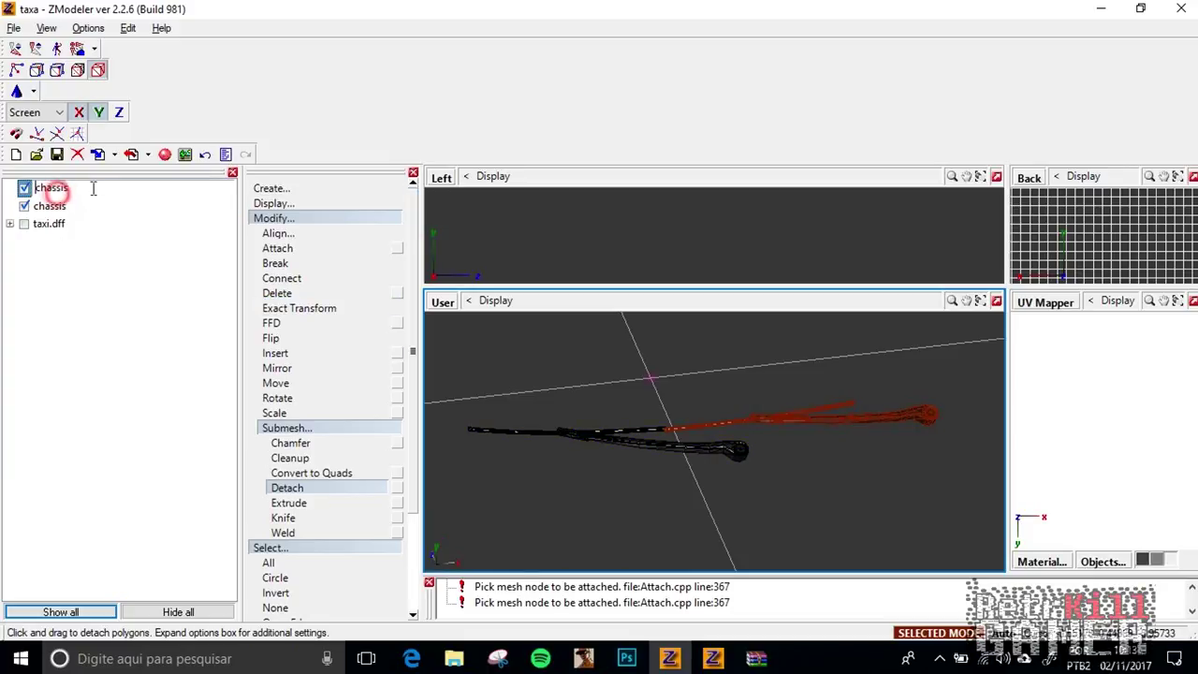
pyautogui.click(24, 188)
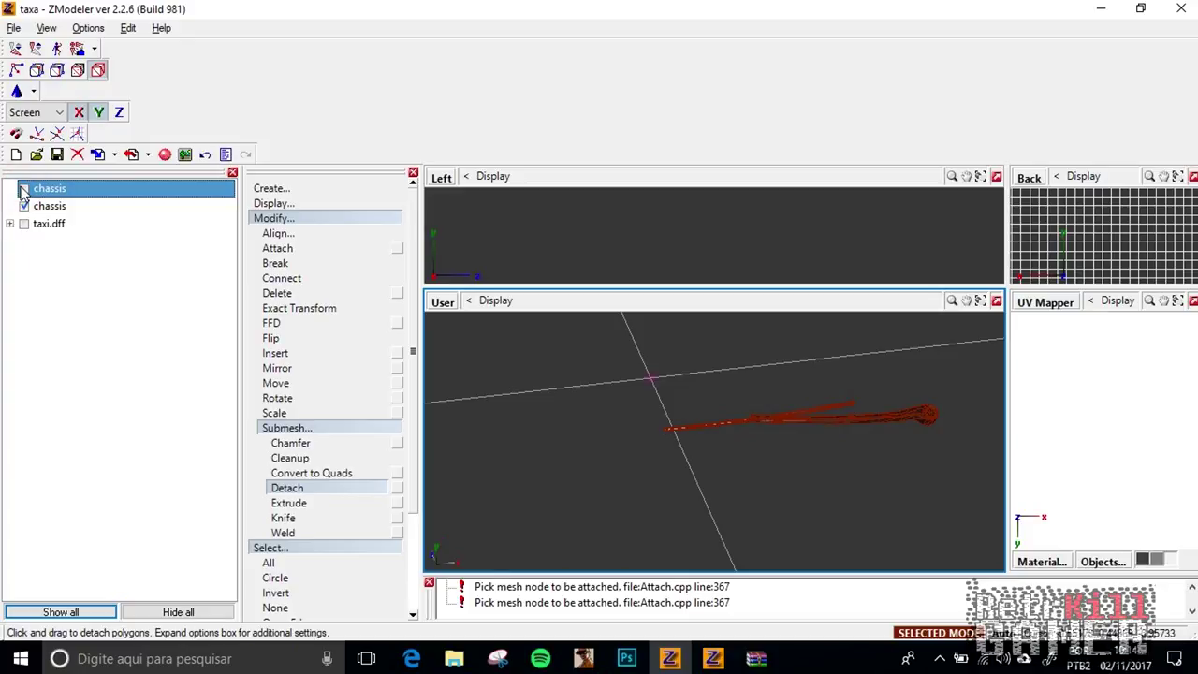
pyautogui.click(24, 223)
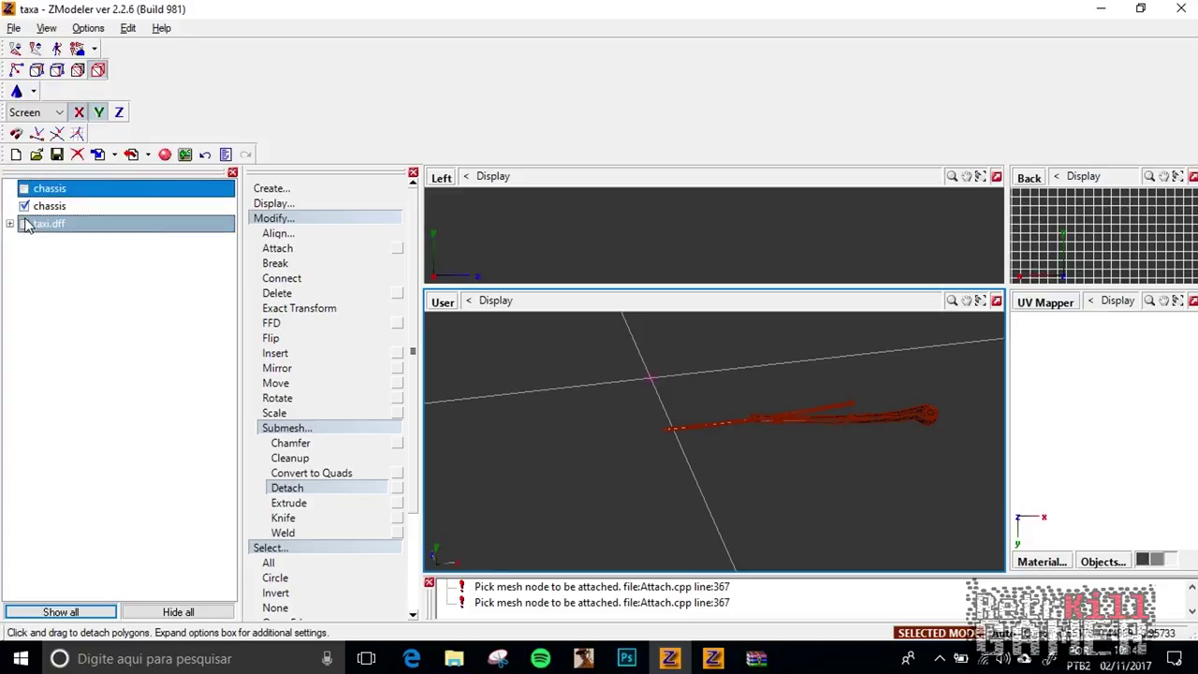
pyautogui.click(9, 223)
pyautogui.click(24, 241)
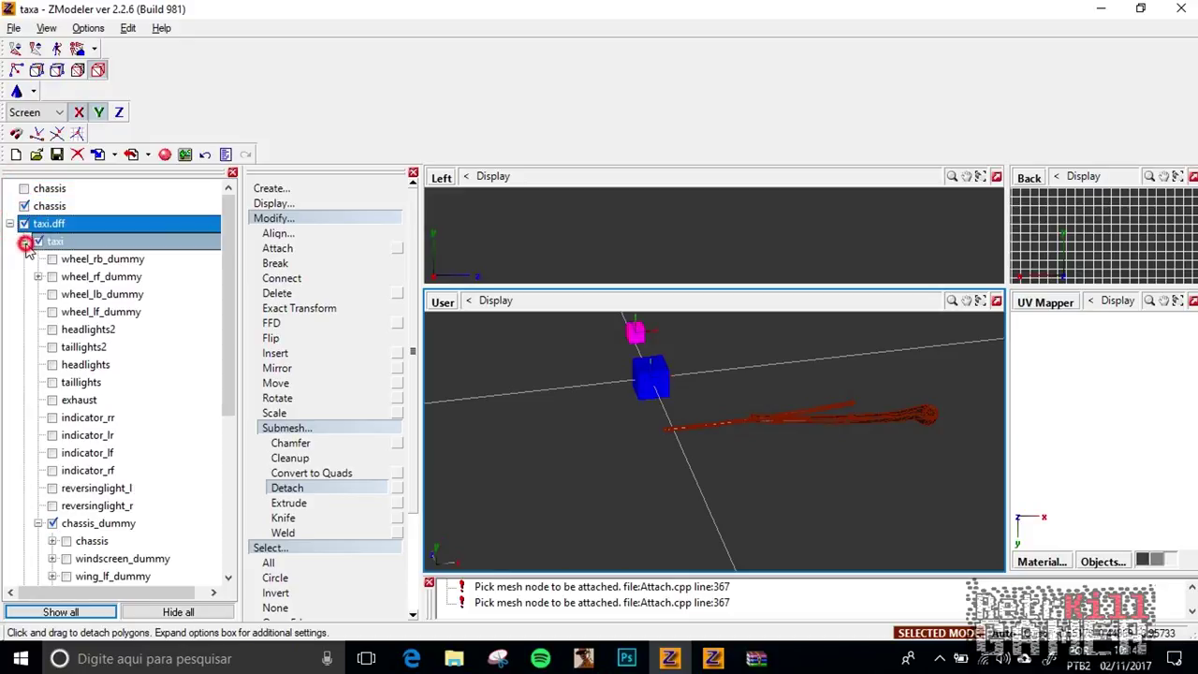
pyautogui.click(69, 541)
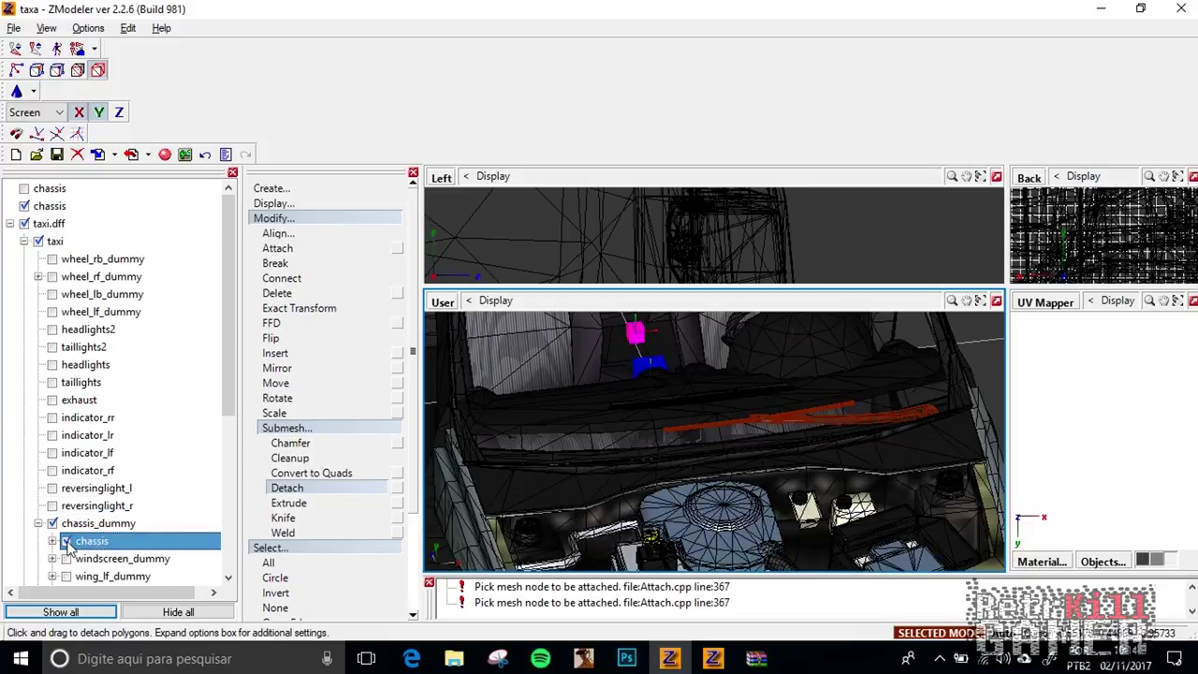
# Rename the detached wiper object from the top-level chassis name to "dvorright"
pyautogui.doubleClick(52, 206)
pyautogui.click(79, 209)
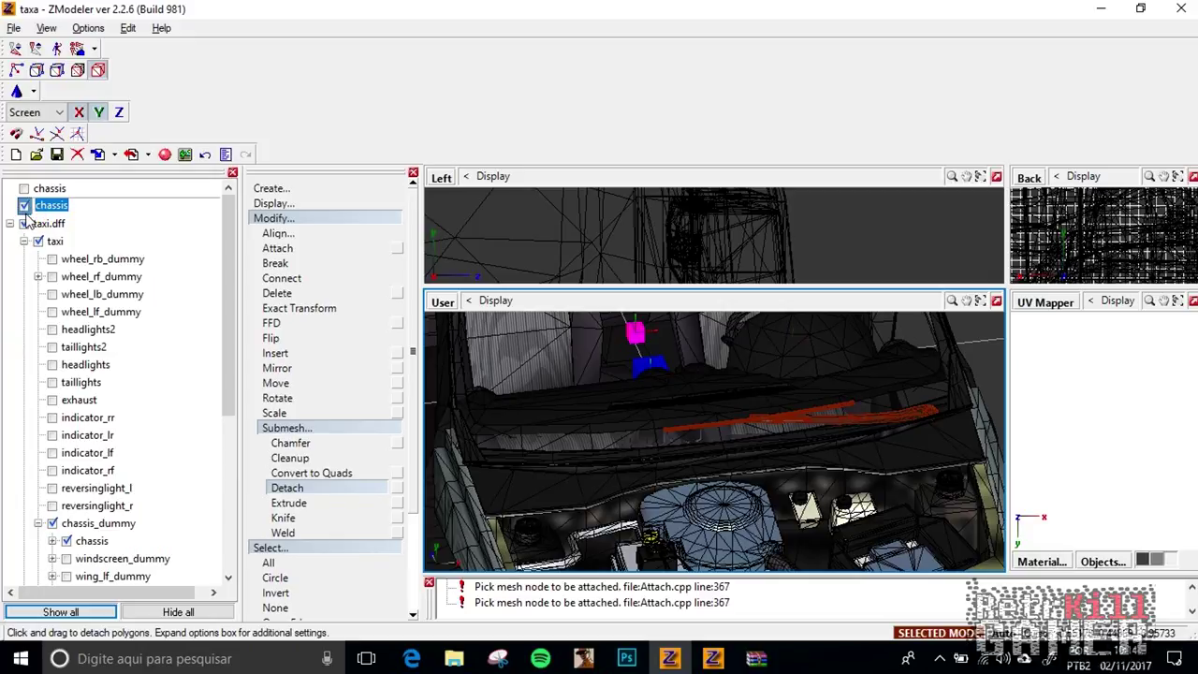
pyautogui.press('F2')
pyautogui.write('dv')
pyautogui.write('orright')
pyautogui.click(37, 223)
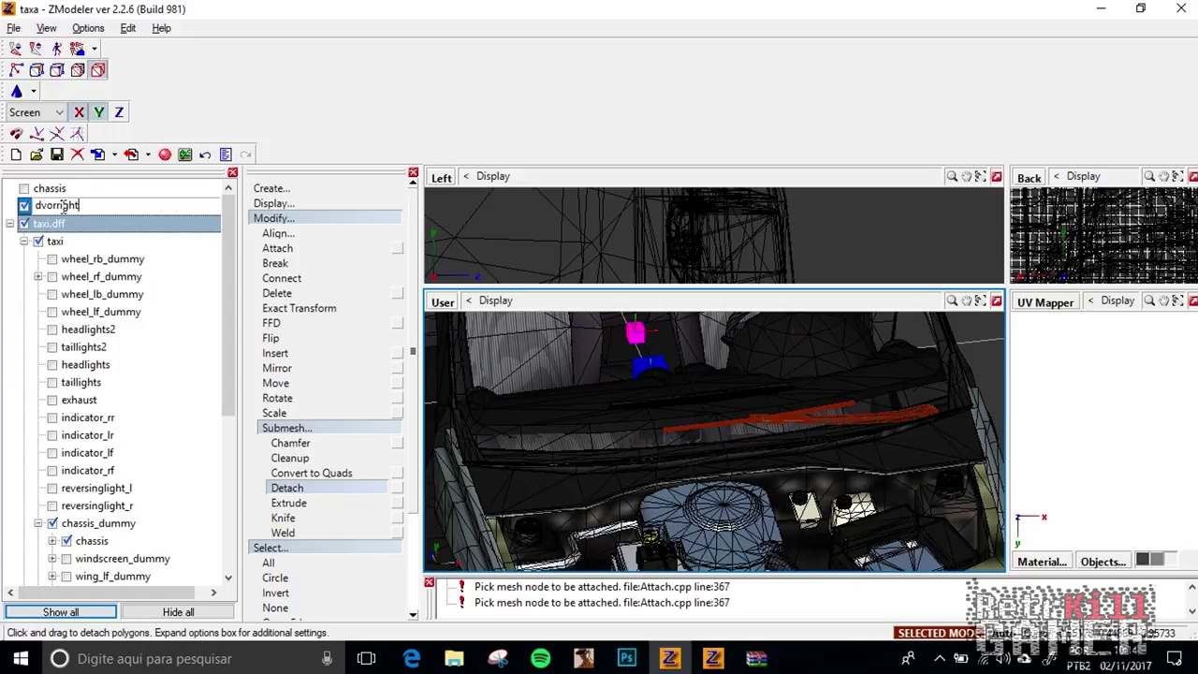
# Rename the hidden original wiper object at the top of the hierarchy to "dvorleft"
pyautogui.click(70, 190)
pyautogui.click(74, 191)
pyautogui.write('dvorleft')
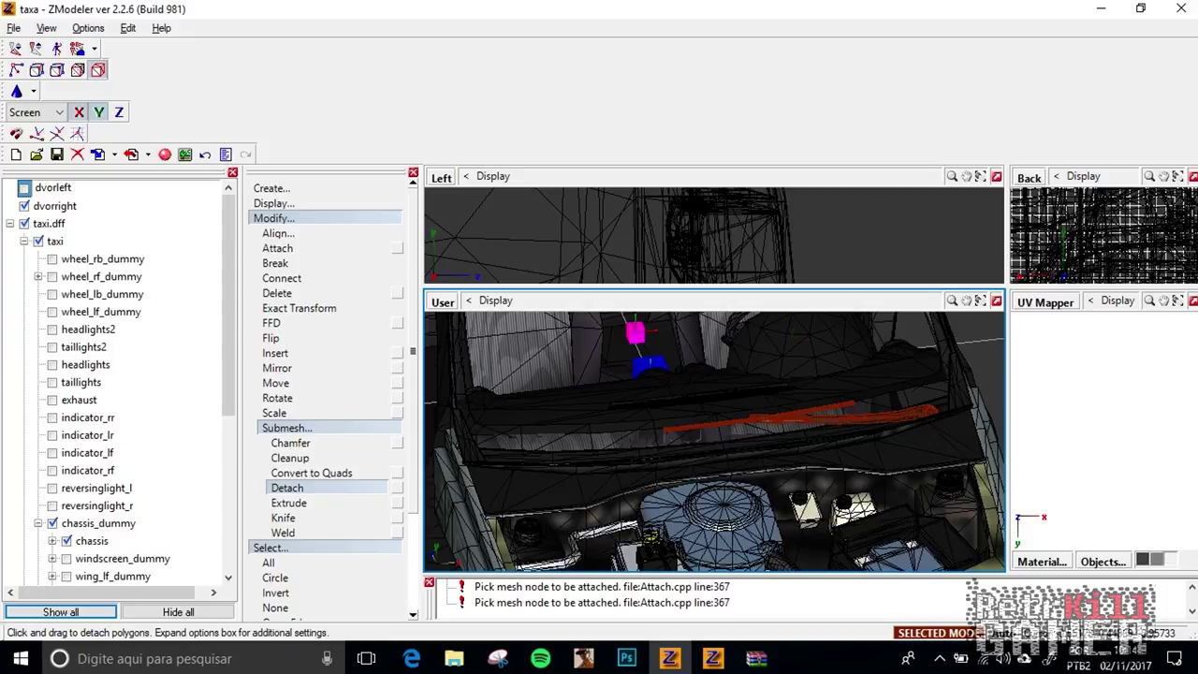
pyautogui.press('Return')
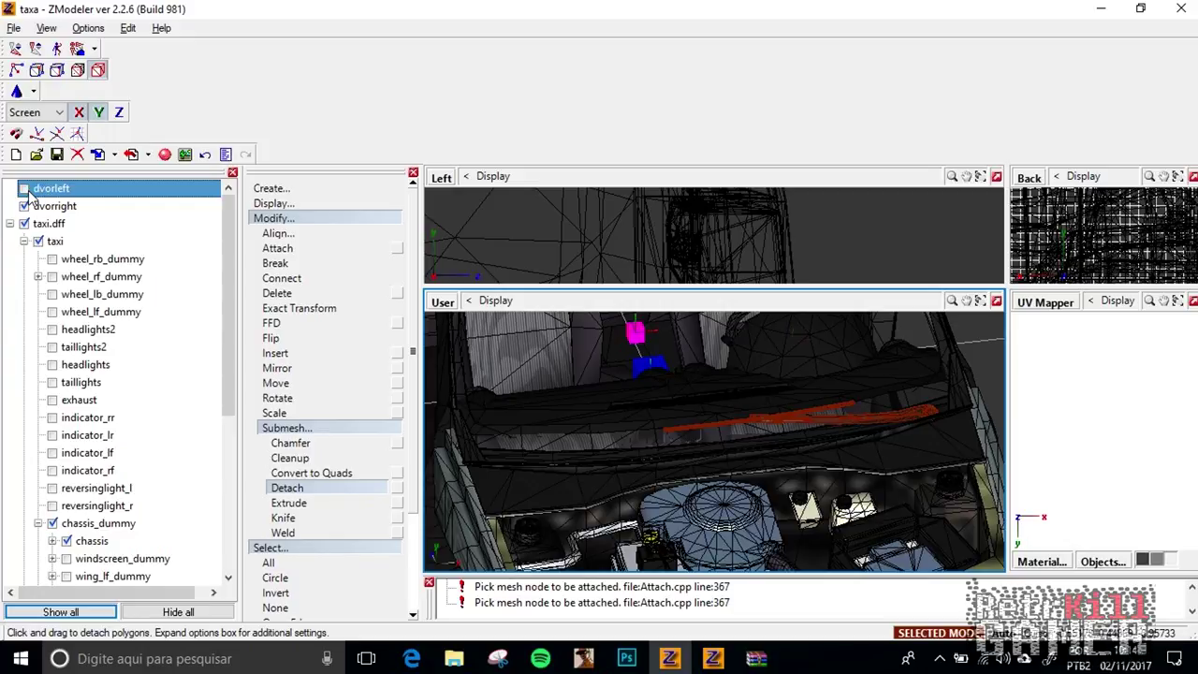
# Show the dvorleft wiper and hide the taxi.dff model so only both wipers remain displayed
pyautogui.click(23, 188)
pyautogui.moveTo(35, 234); pyautogui.dragTo(31, 230)
pyautogui.click(101, 276)
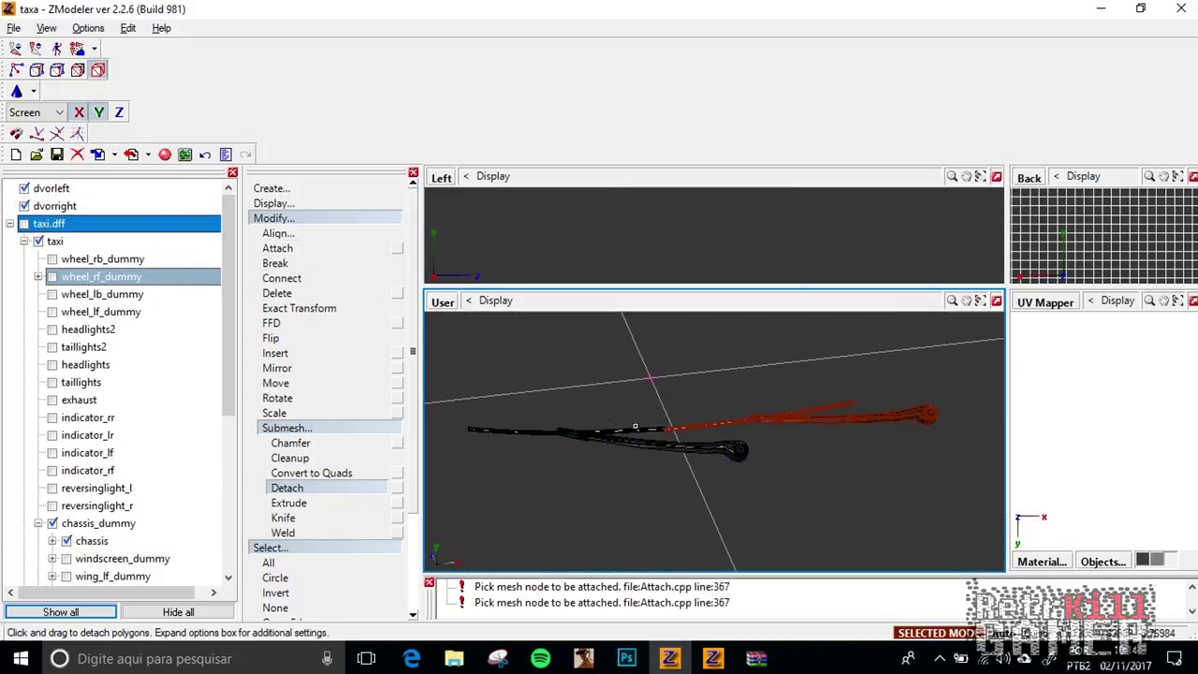
# Center the local axes of both wipers to their own objects
pyautogui.moveTo(660, 390); pyautogui.dragTo(647, 398, button='middle')
pyautogui.click(647, 399)
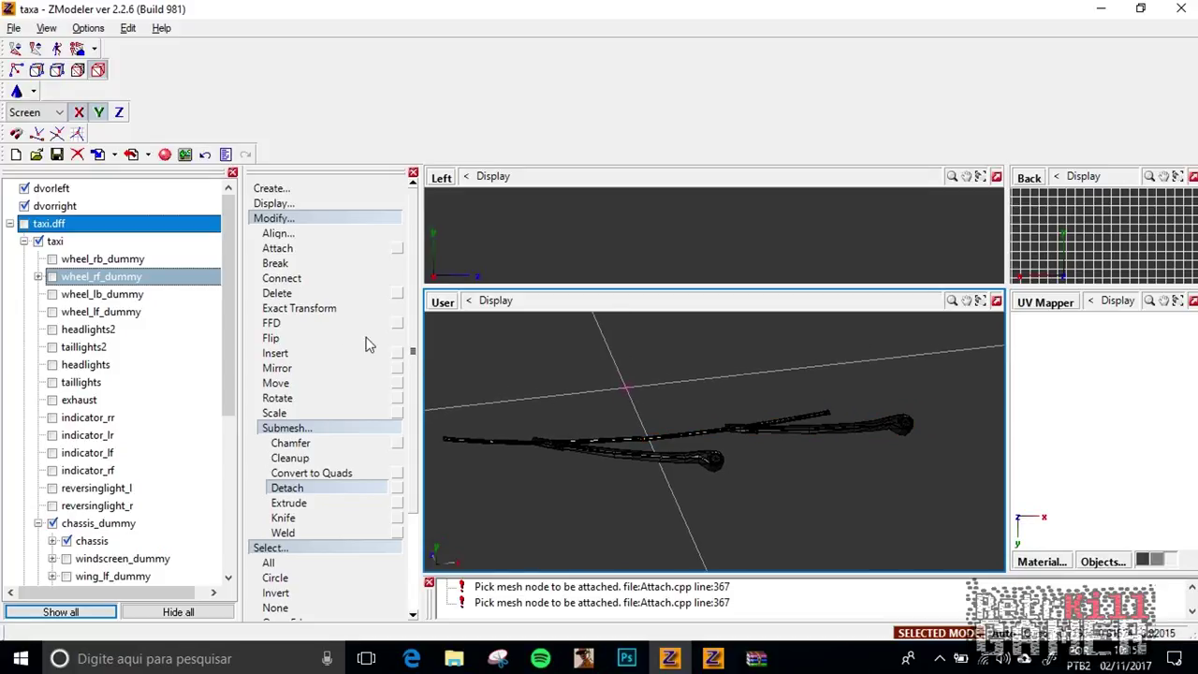
pyautogui.click(298, 219)
pyautogui.click(298, 205)
pyautogui.click(323, 263)
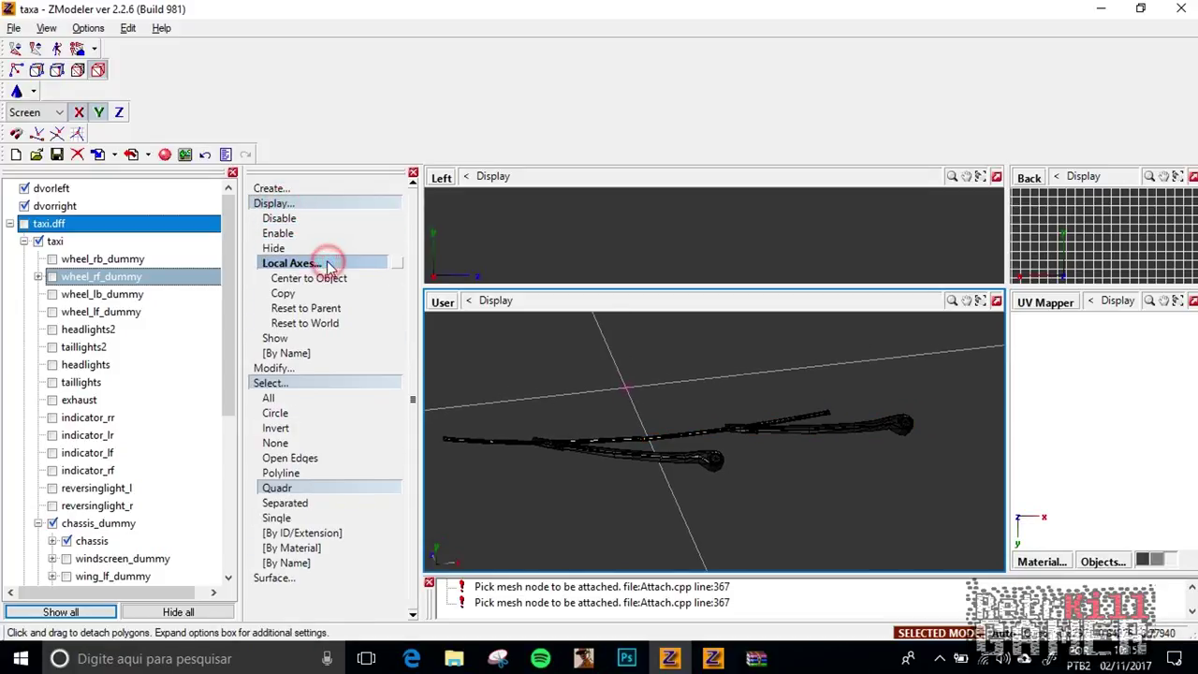
pyautogui.click(316, 278)
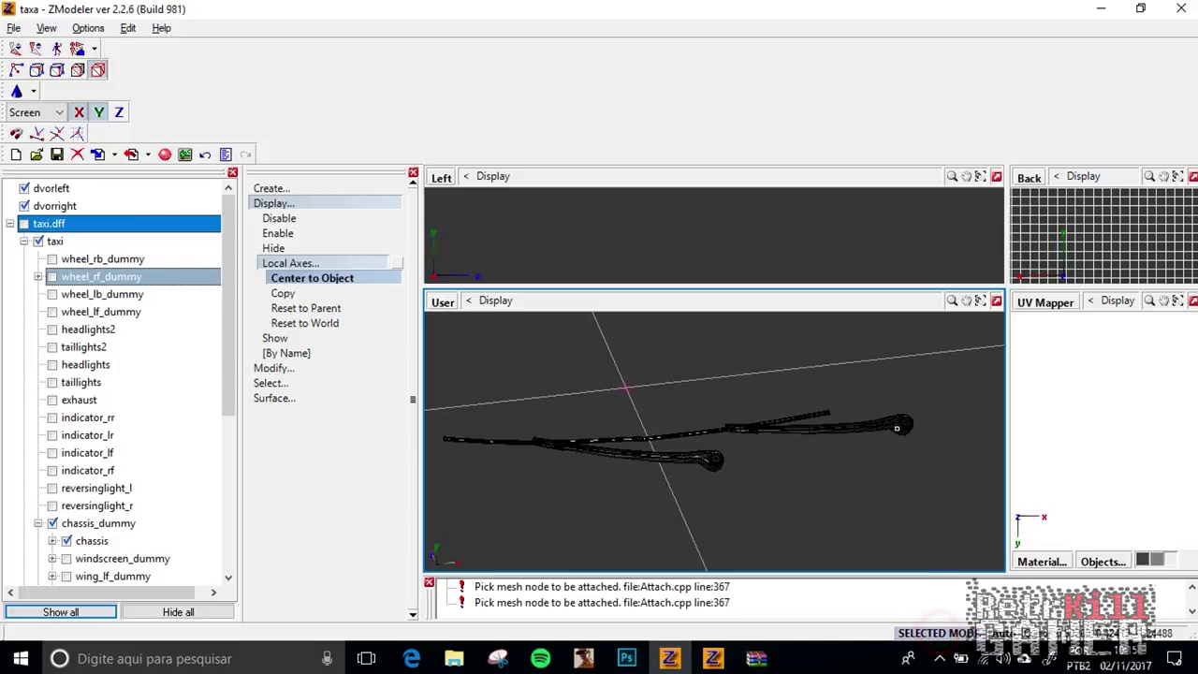
pyautogui.click(707, 461)
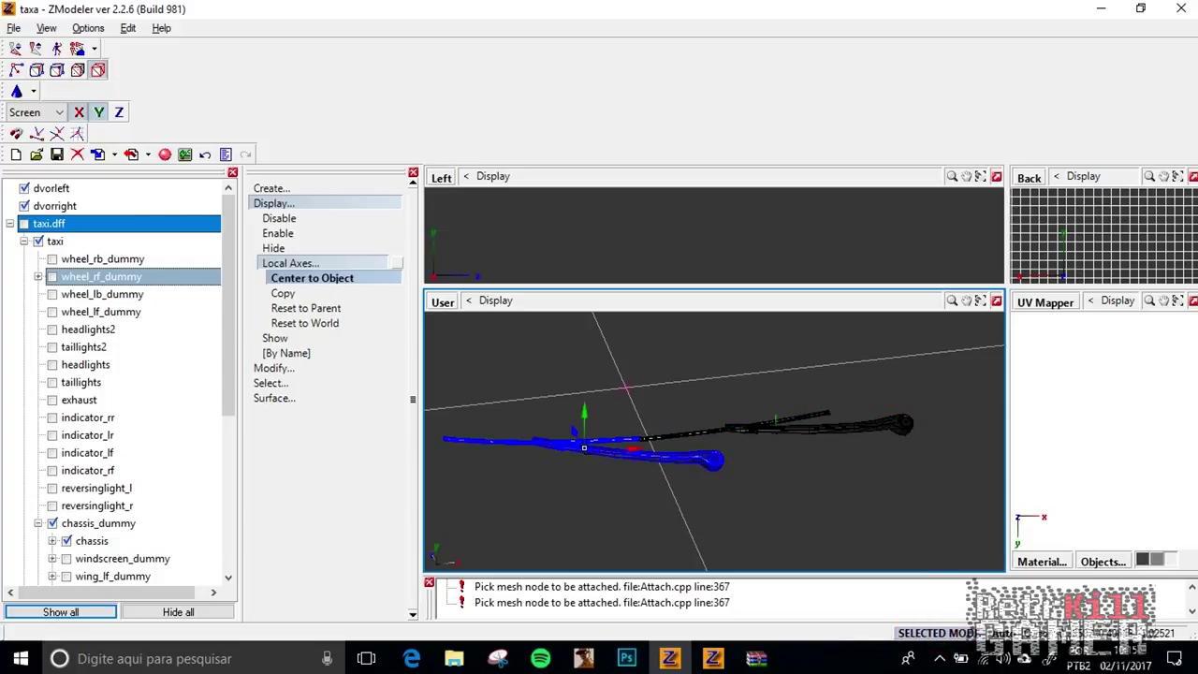
# Collapse the taxi.dff hierarchy and save the scene
pyautogui.click(173, 227)
pyautogui.click(9, 225)
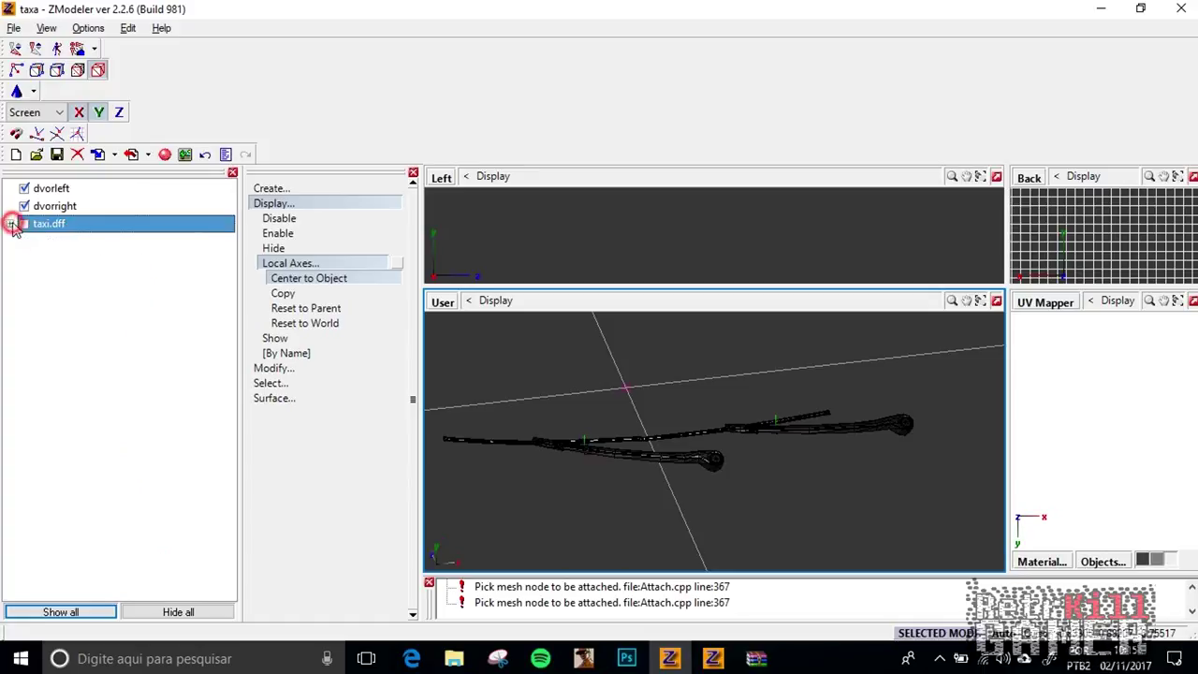
pyautogui.click(56, 155)
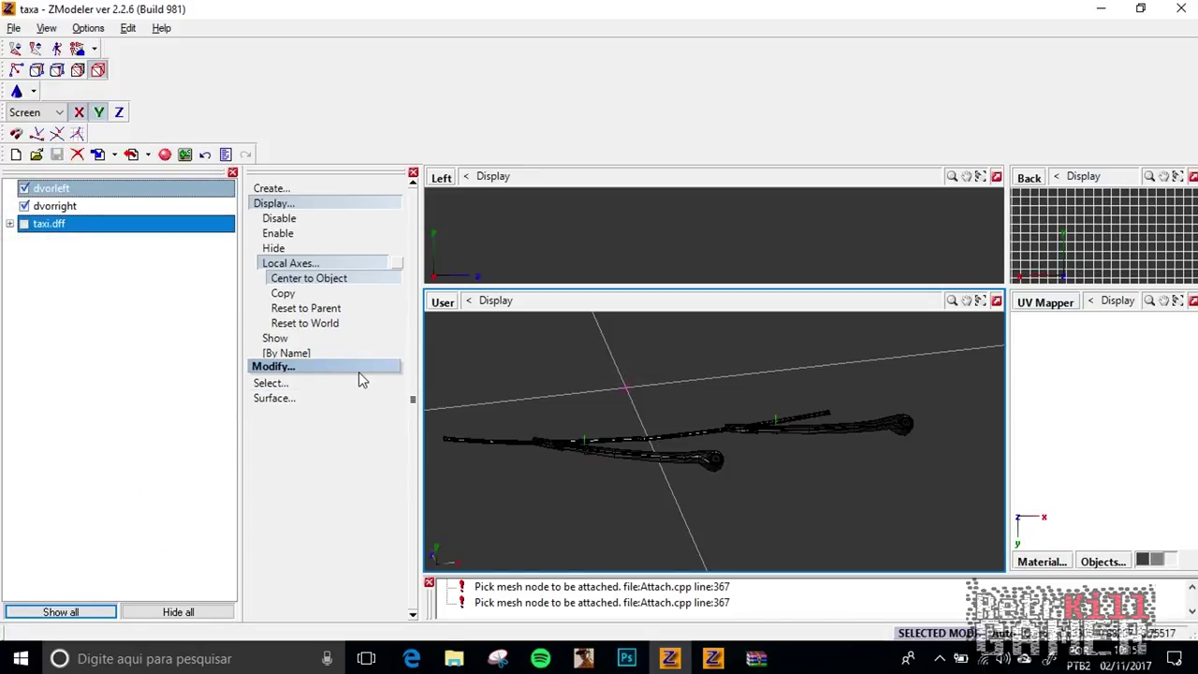
# Create a dummy helper near the scene origin, above the wipers
pyautogui.click(32, 91)
pyautogui.click(47, 152)
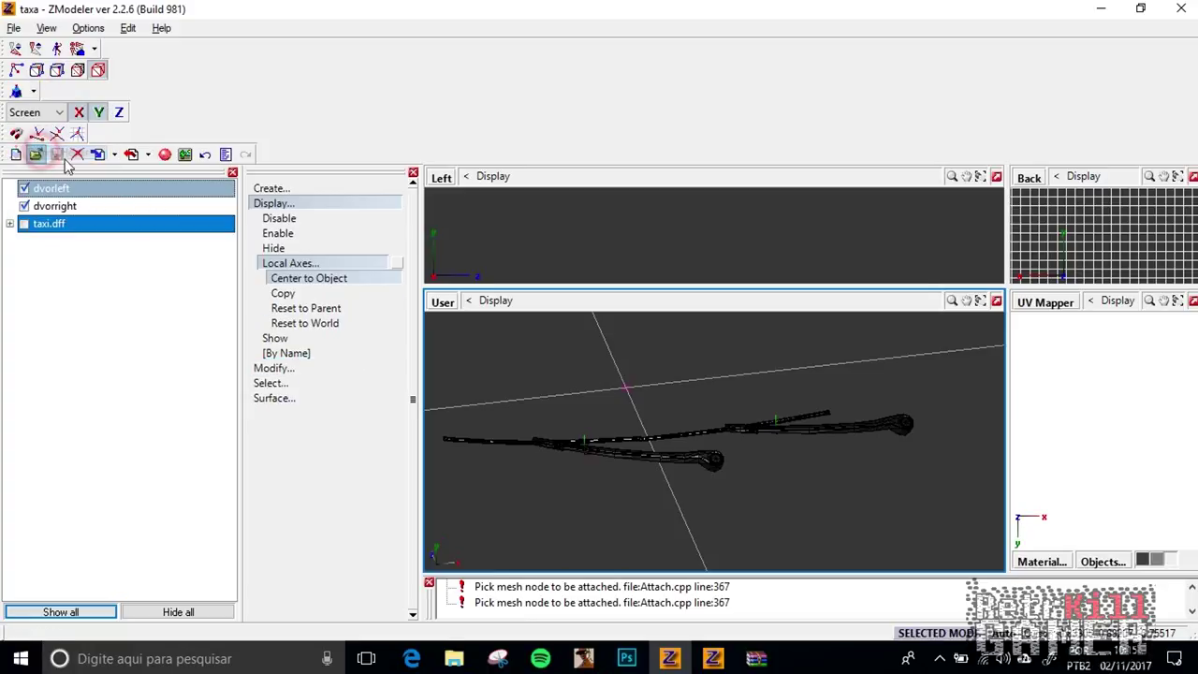
pyautogui.click(16, 91)
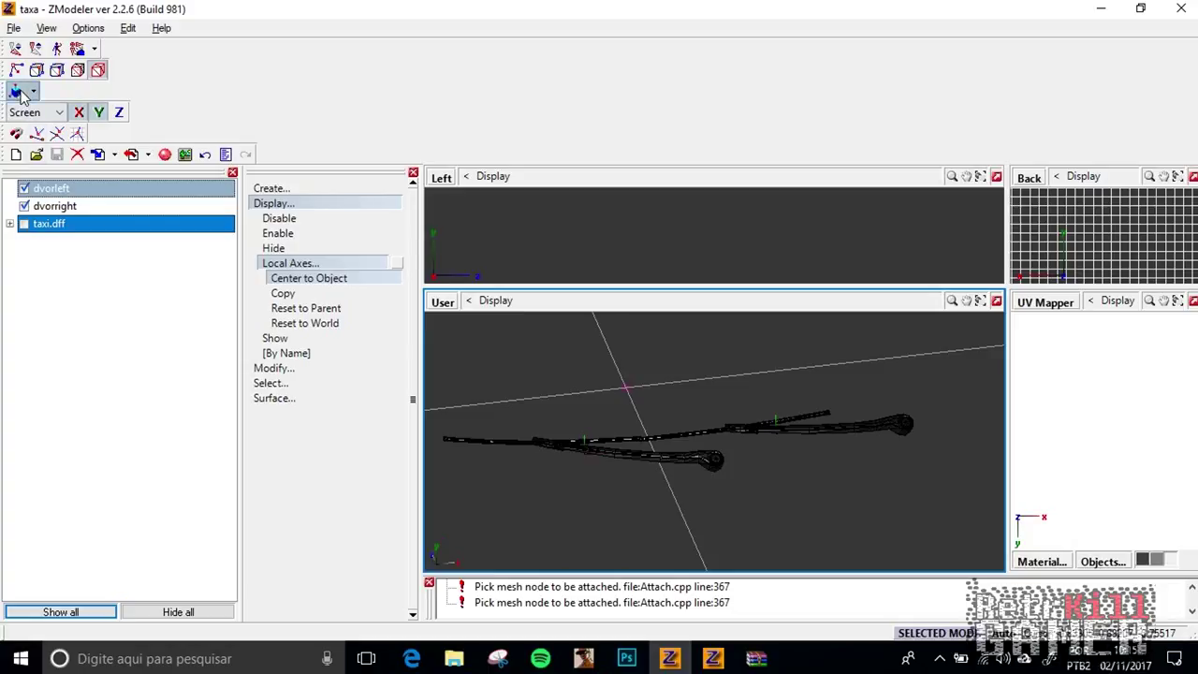
pyautogui.click(622, 389)
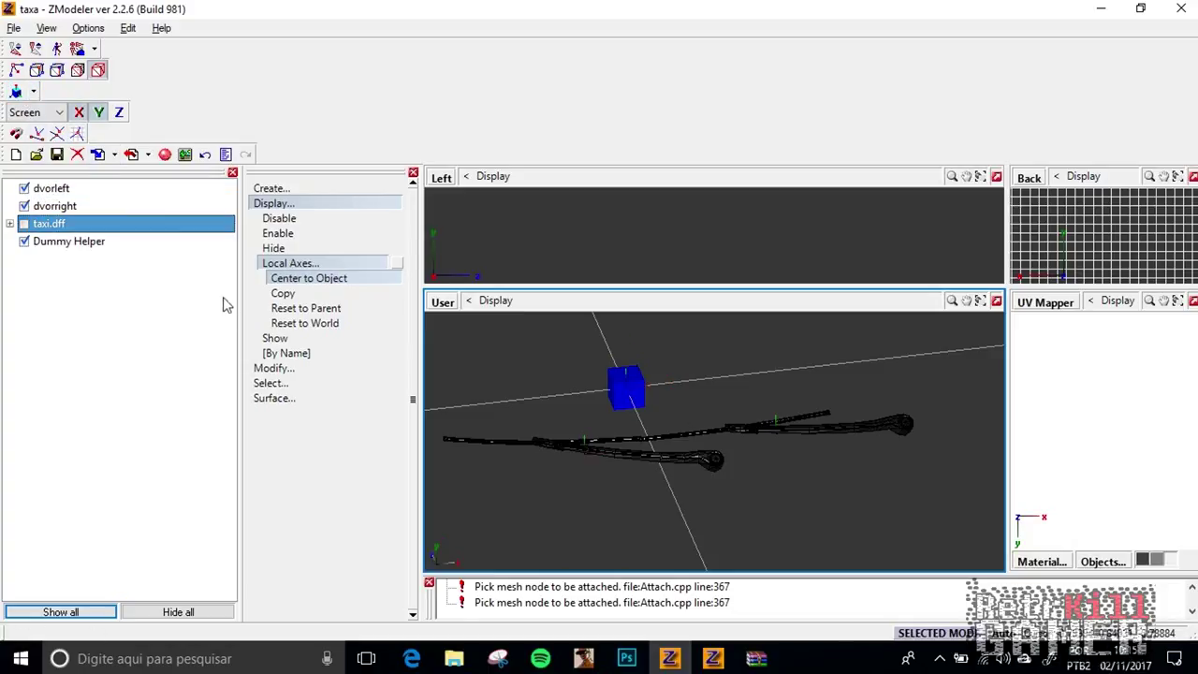
# Set all three box dimensions of the Dummy Helper to 0.05 in its properties
pyautogui.rightClick(70, 242)
pyautogui.click(113, 279)
pyautogui.click(642, 278)
pyautogui.click(647, 277)
pyautogui.doubleClick(479, 278)
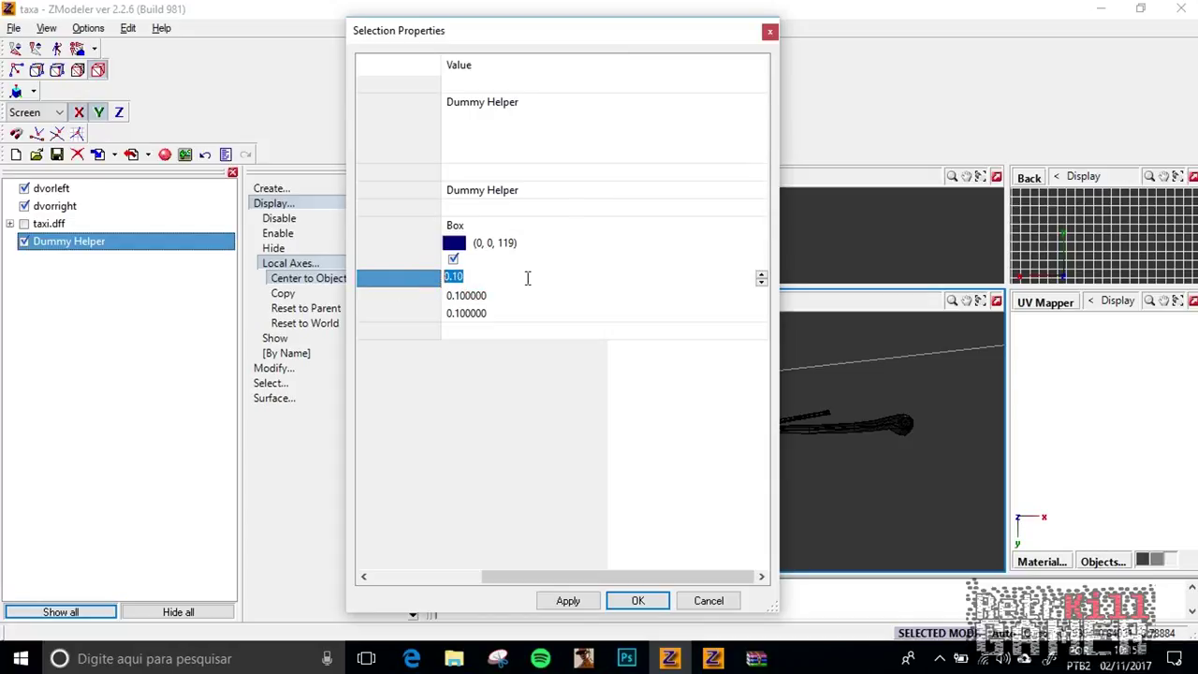
pyautogui.write('0')
pyautogui.click(494, 295)
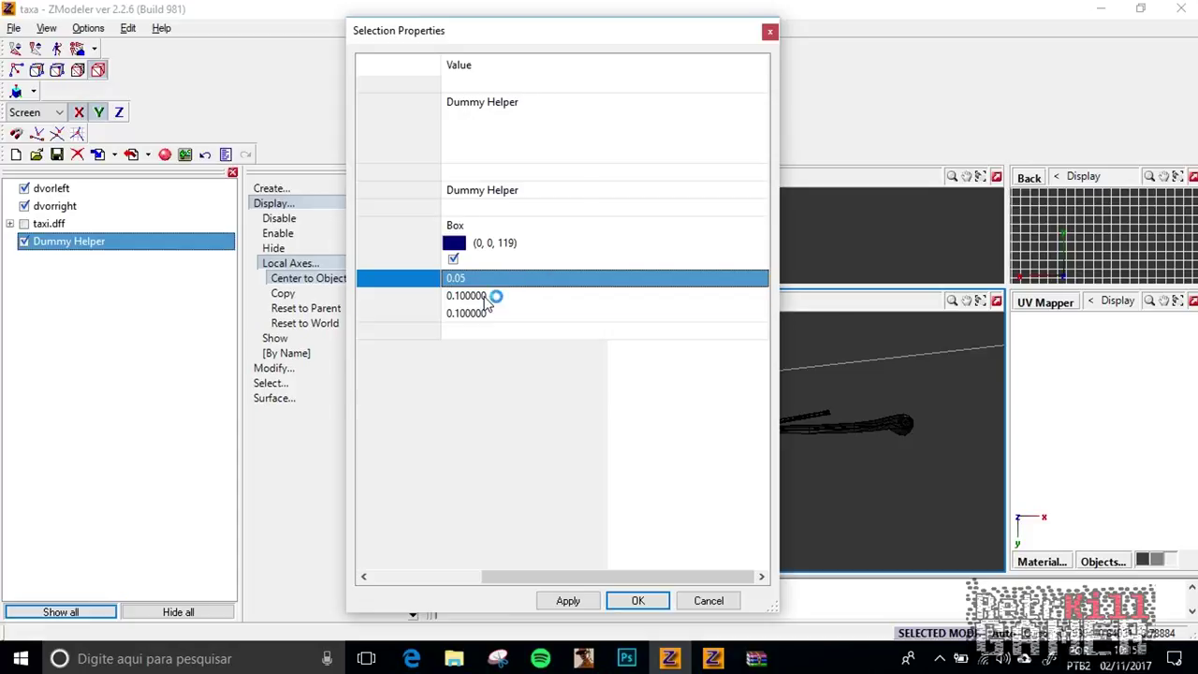
pyautogui.write('0.05')
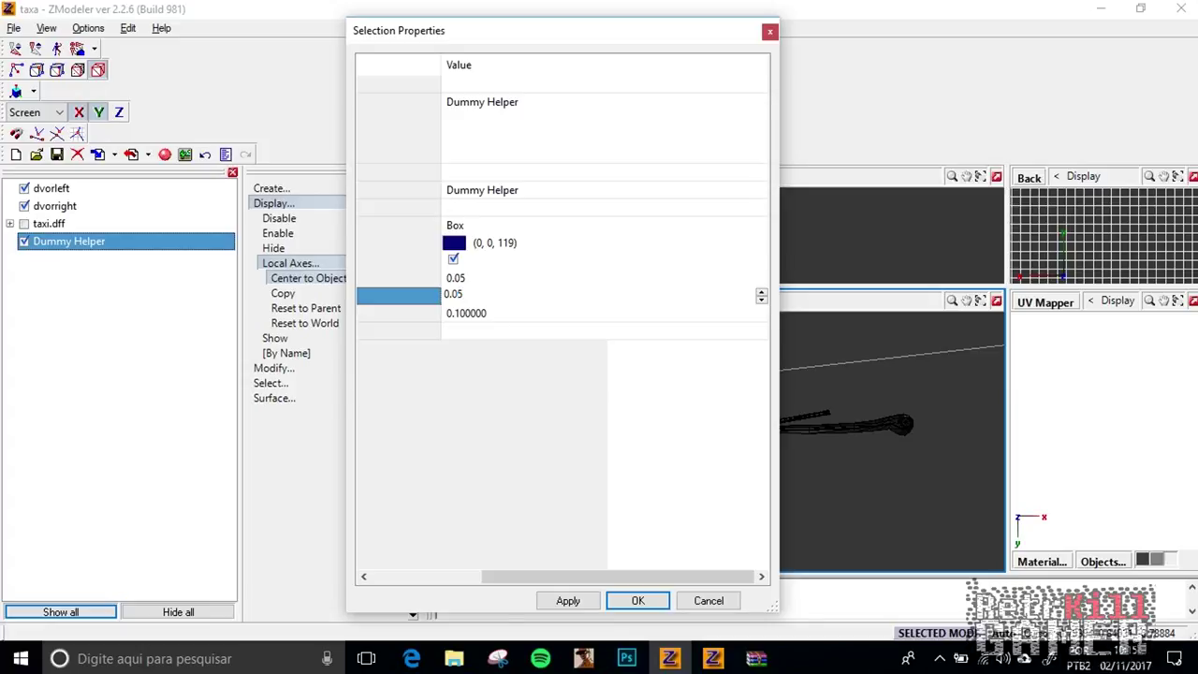
pyautogui.click(489, 312)
pyautogui.write('0')
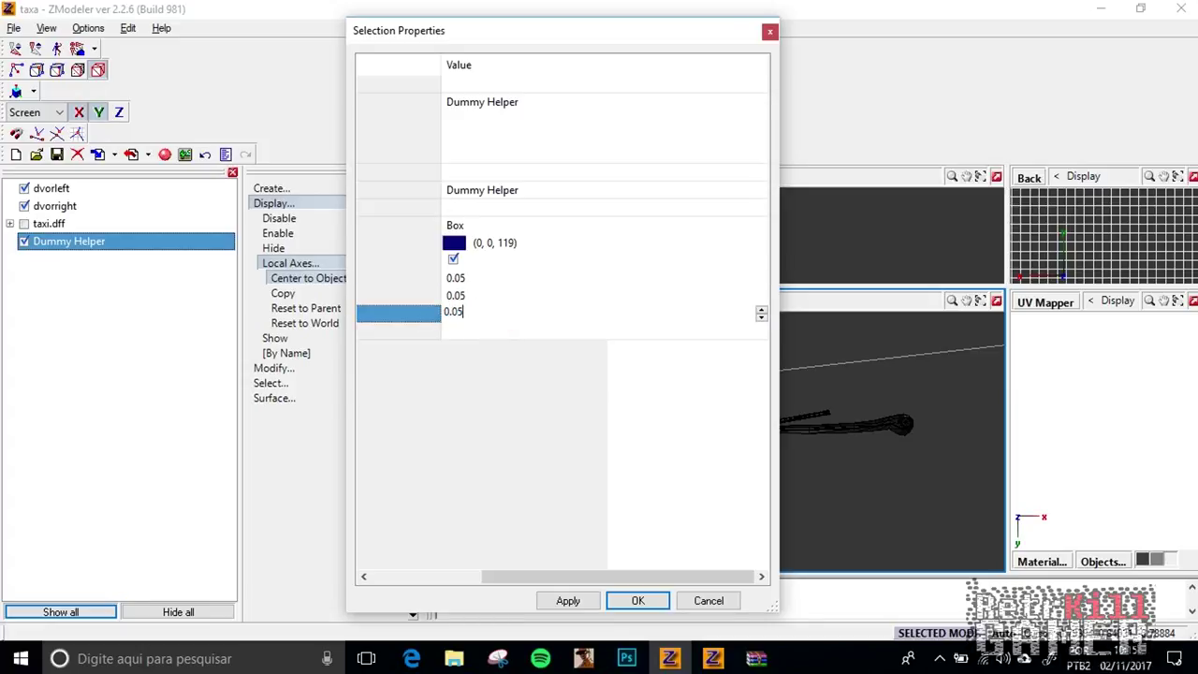
pyautogui.write('.05')
pyautogui.click(422, 316)
pyautogui.click(643, 603)
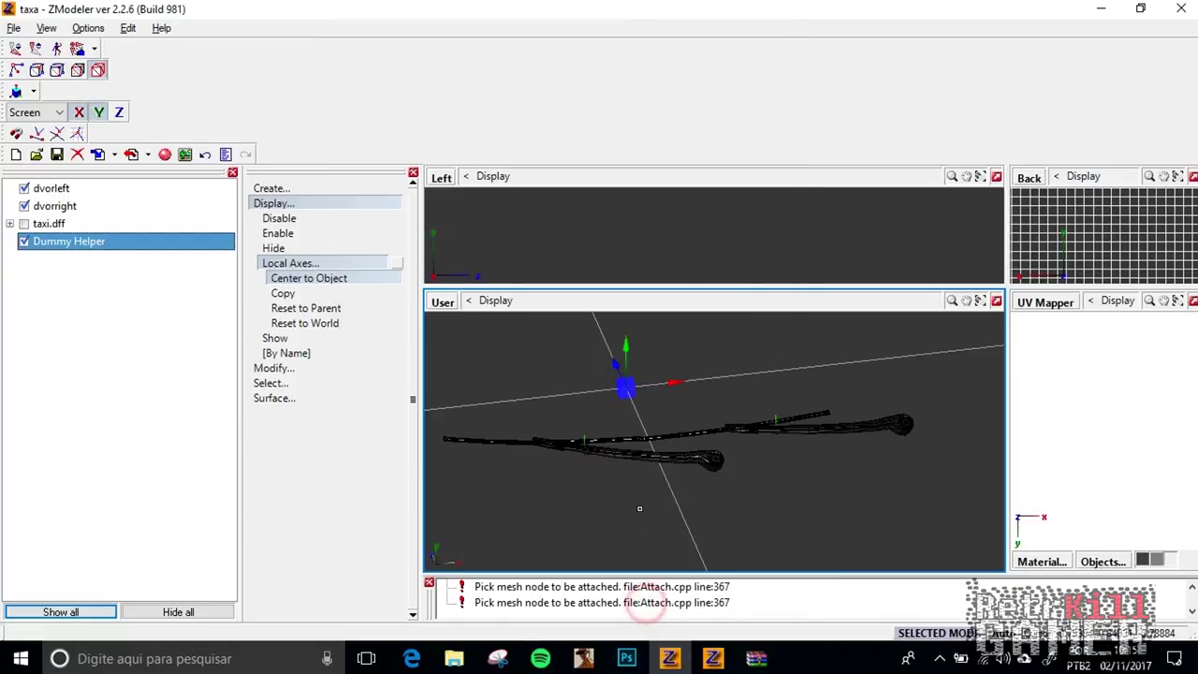
# Move the dummy in a Top view from the scene origin along the vertical view axis to the wipers' depth
pyautogui.scroll(2, 629, 385)
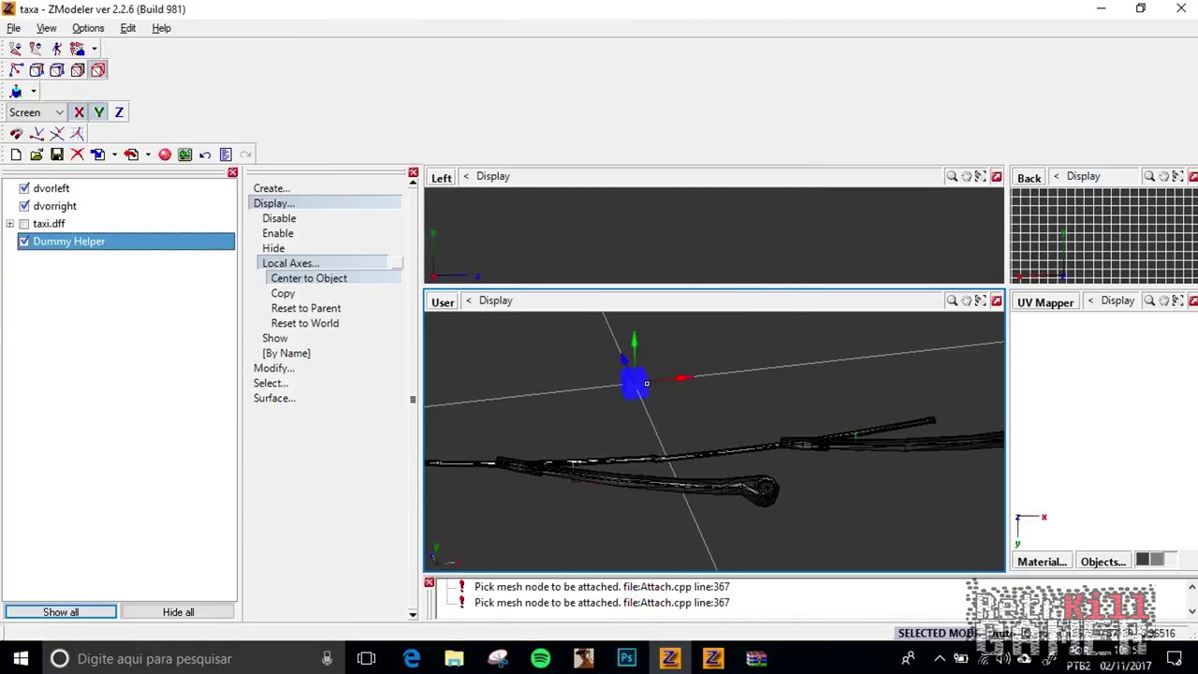
pyautogui.scroll(-3, 647, 387)
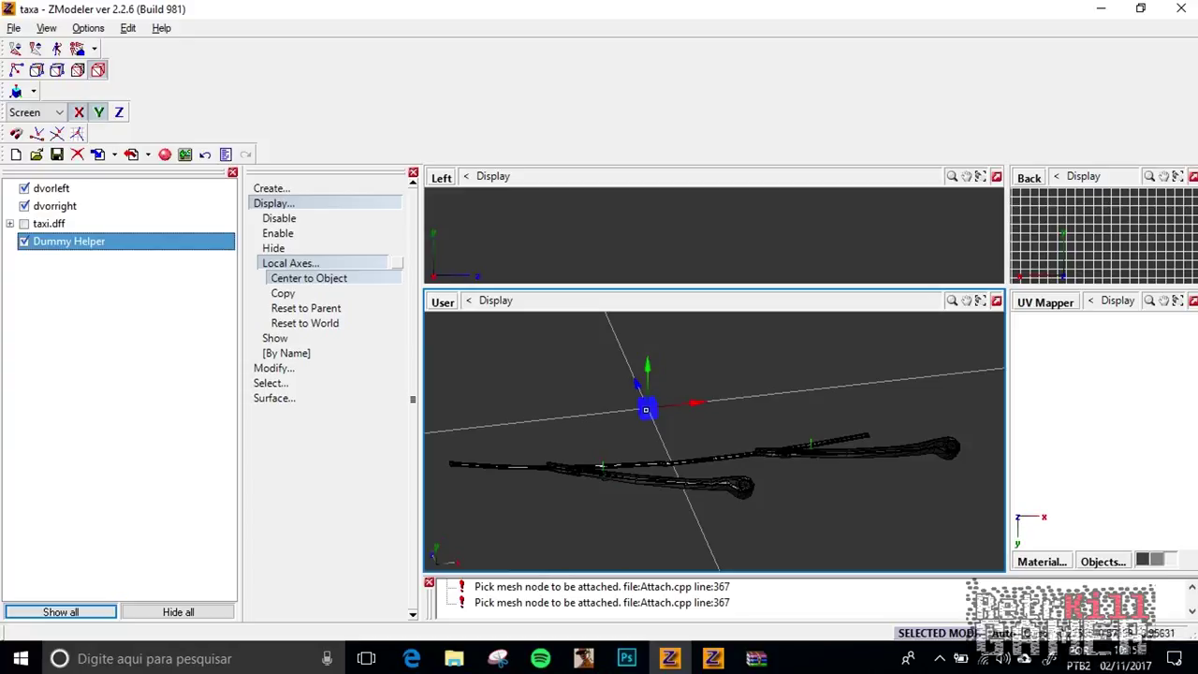
pyautogui.scroll(-2, 632, 401)
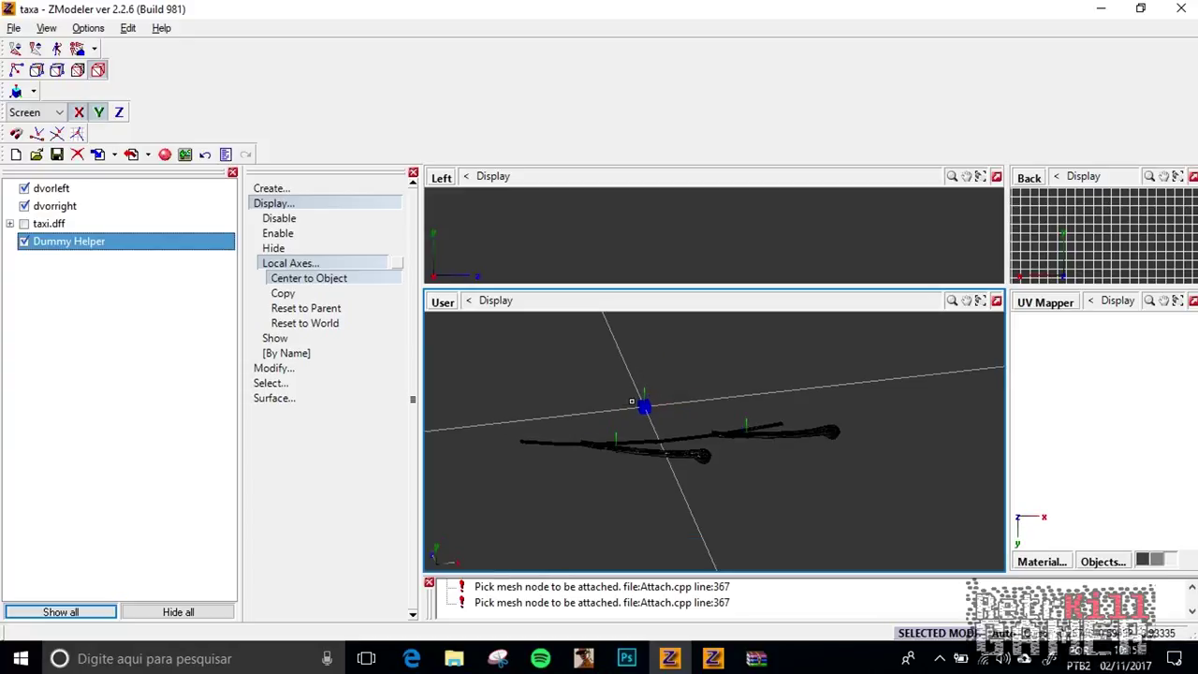
pyautogui.click(313, 203)
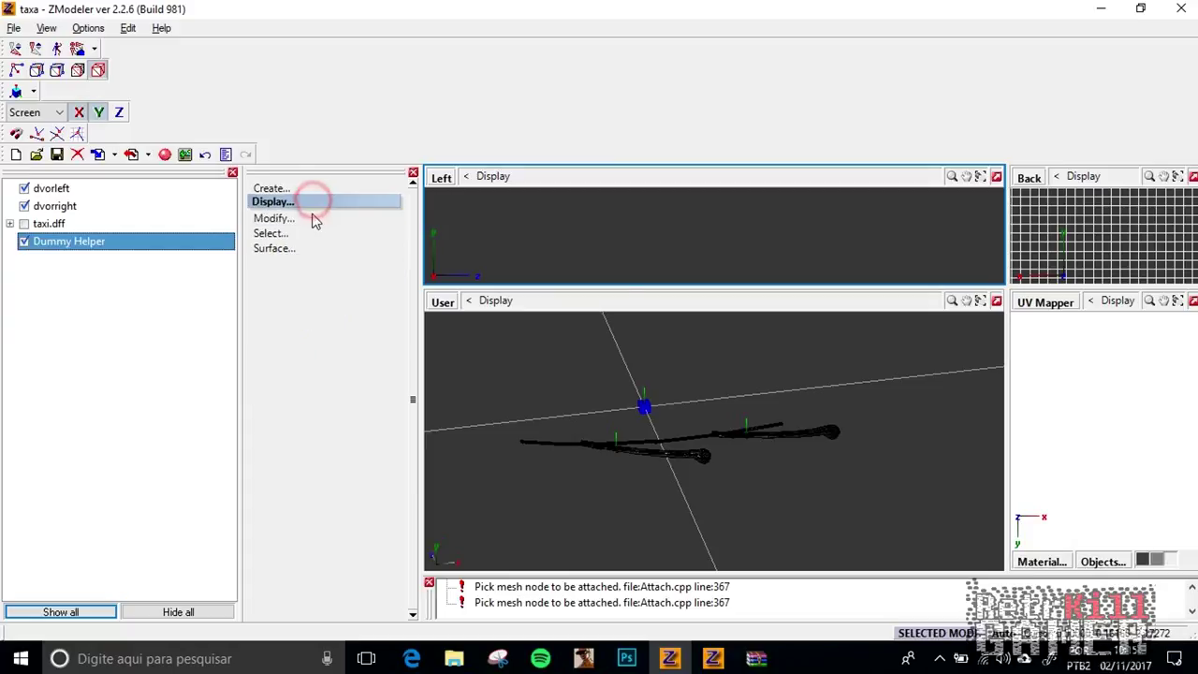
pyautogui.click(273, 217)
pyautogui.click(275, 383)
pyautogui.click(819, 494)
pyautogui.moveTo(828, 287); pyautogui.dragTo(829, 384)
pyautogui.press('t')
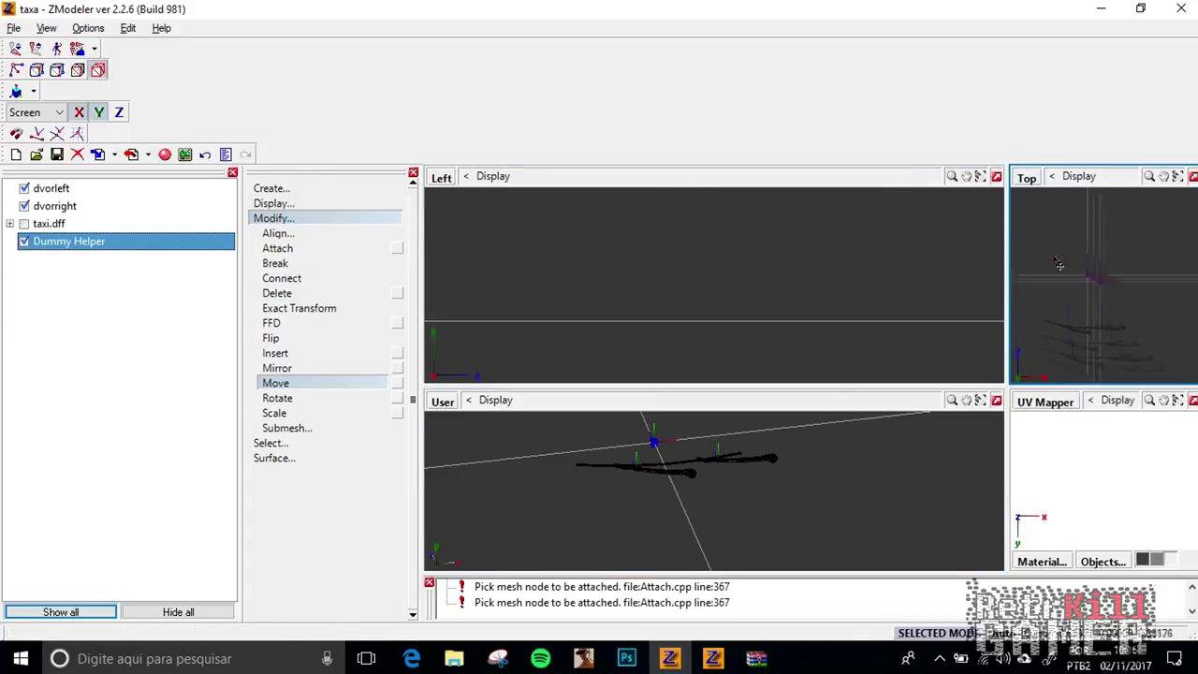
pyautogui.moveTo(1094, 275); pyautogui.dragTo(1094, 377)
# Raise the dummy in the Left view to the height of the wipers
pyautogui.moveTo(1087, 370); pyautogui.dragTo(1101, 284, button='middle')
pyautogui.moveTo(712, 487); pyautogui.dragTo(787, 492, button='middle')
pyautogui.scroll(-5, 601, 192)
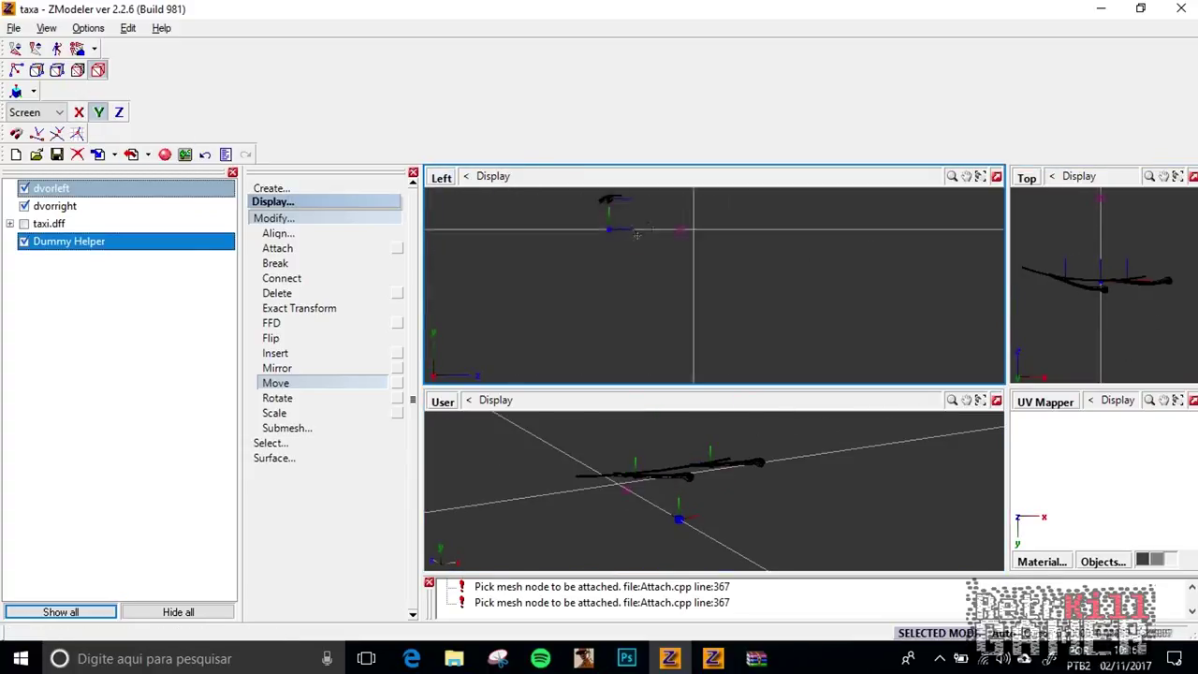
pyautogui.scroll(5, 602, 192)
pyautogui.moveTo(640, 350); pyautogui.dragTo(640, 239)
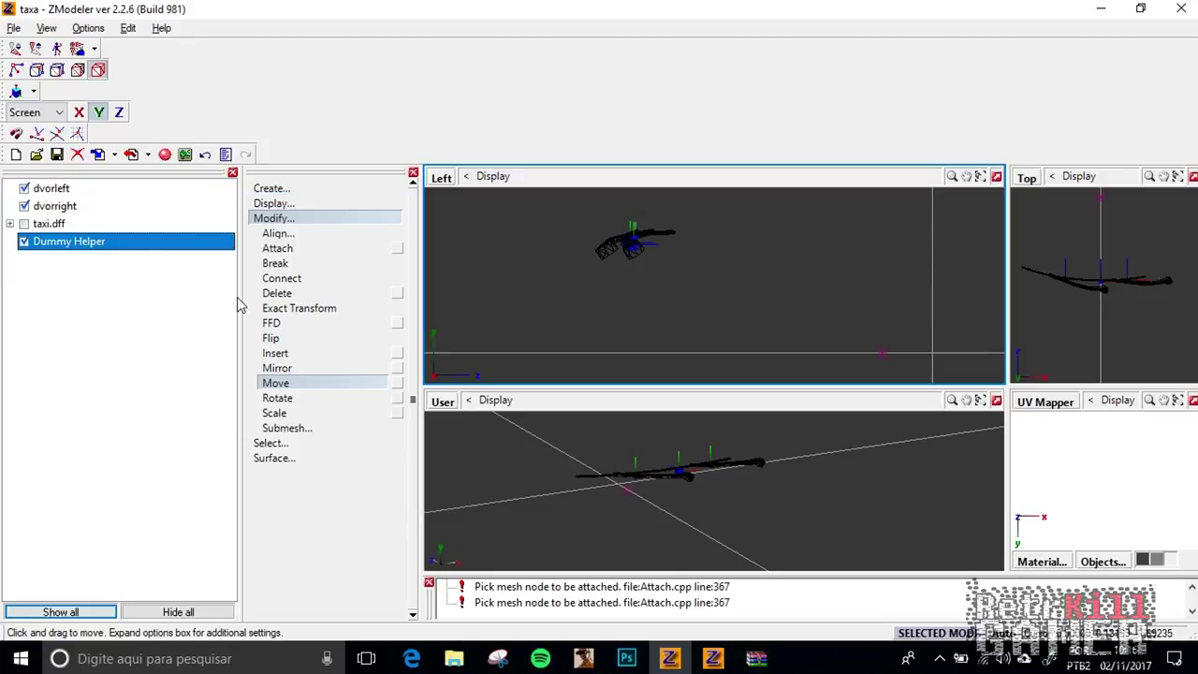
# Rename the Dummy Helper as dvornik_dummy
pyautogui.click(91, 245)
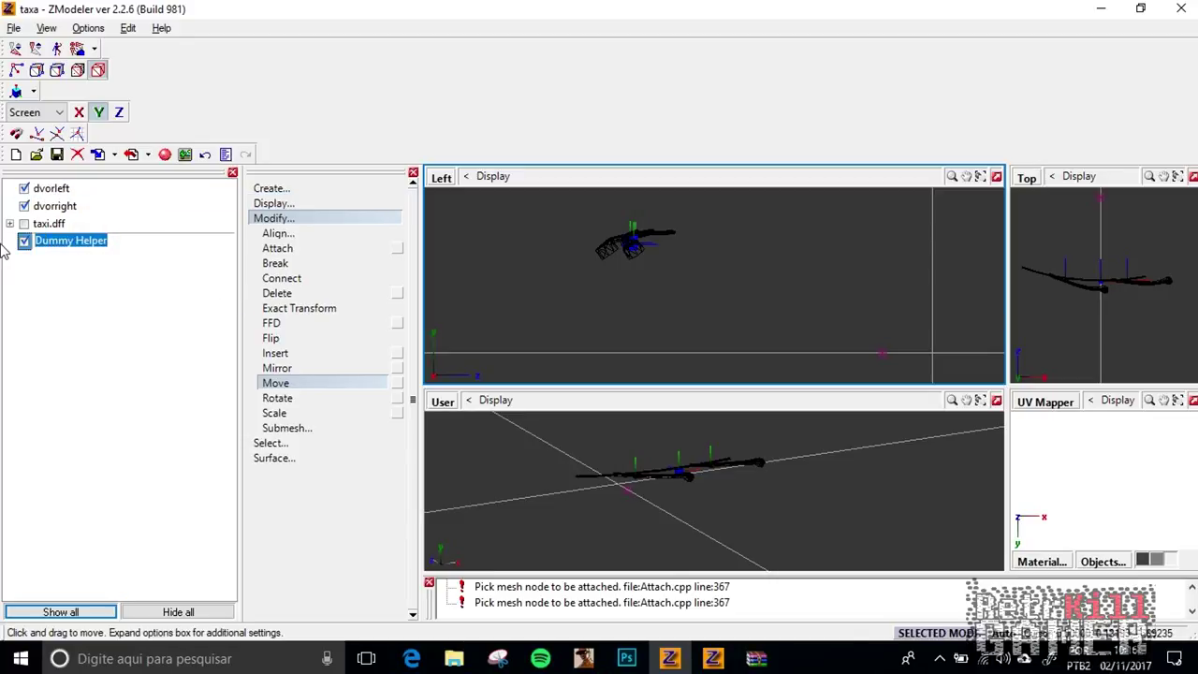
pyautogui.write('dvornik_dummy')
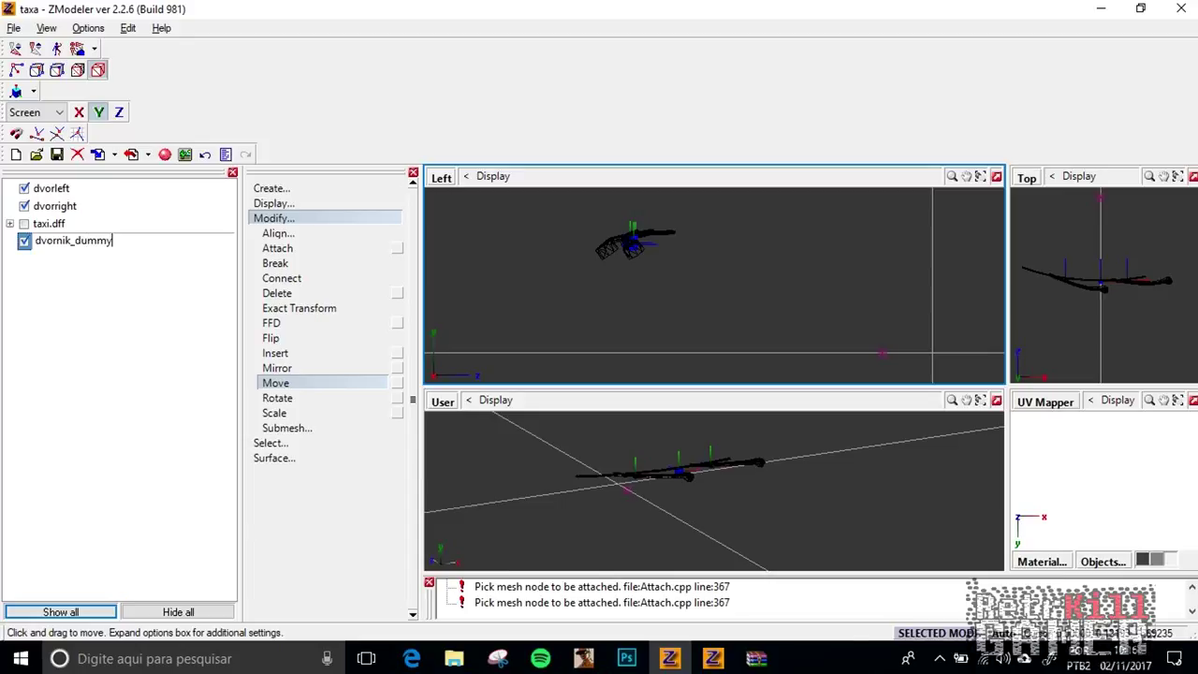
pyautogui.press('Return')
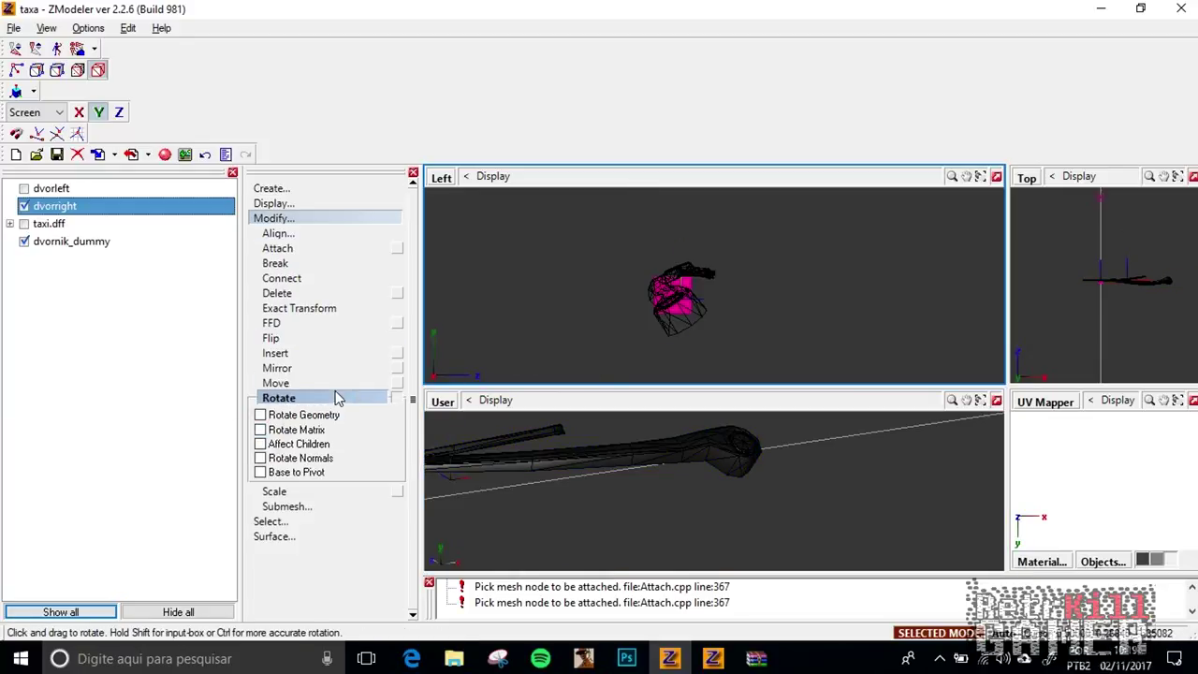
# Rotate dvornik_dummy in the Left view with Rotate Matrix enabled, matching the tilt of the dvorright wiper's base
pyautogui.click(335, 394)
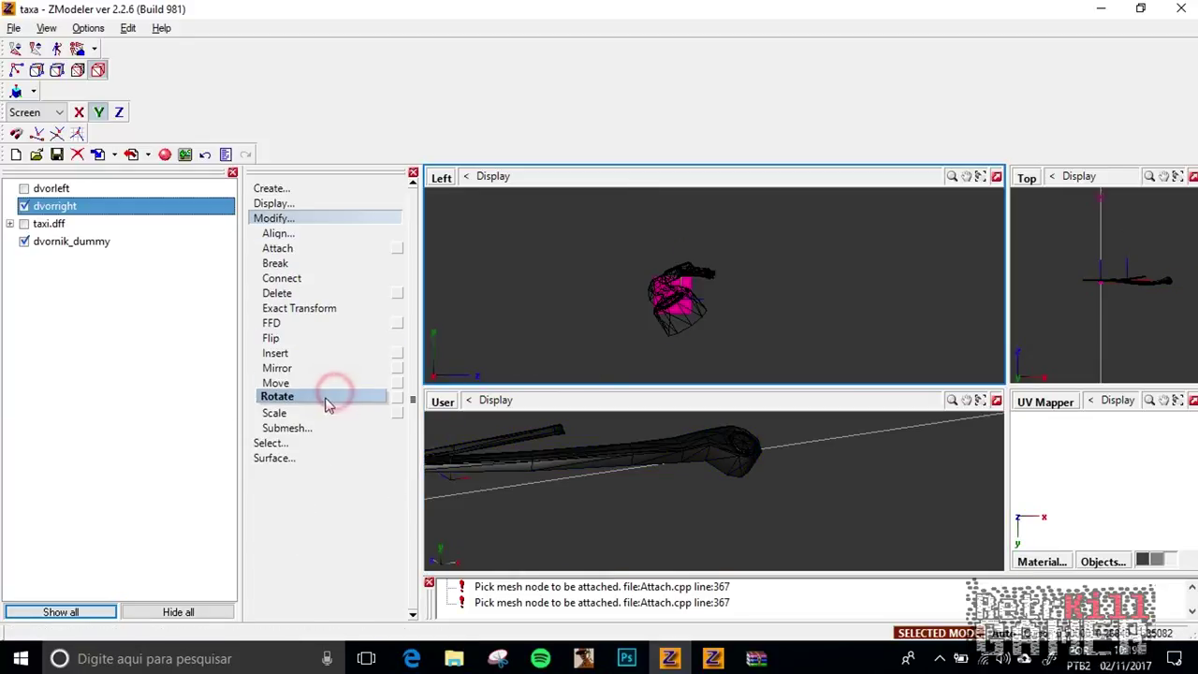
pyautogui.click(295, 397)
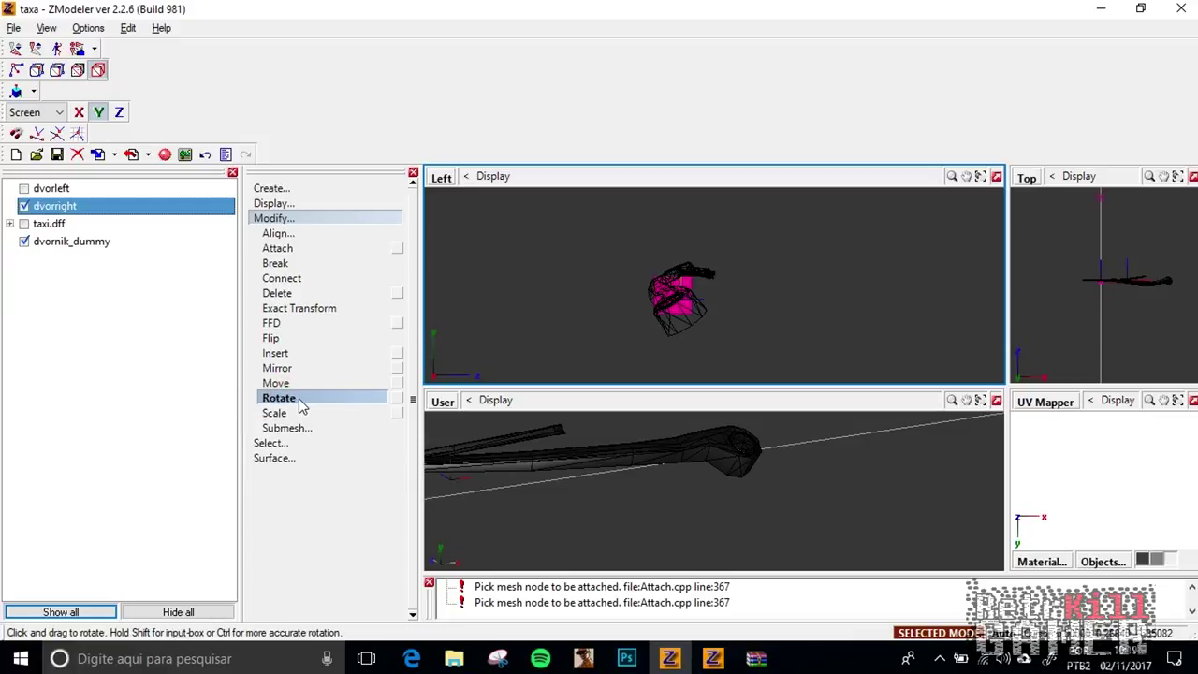
pyautogui.click(397, 399)
pyautogui.click(259, 430)
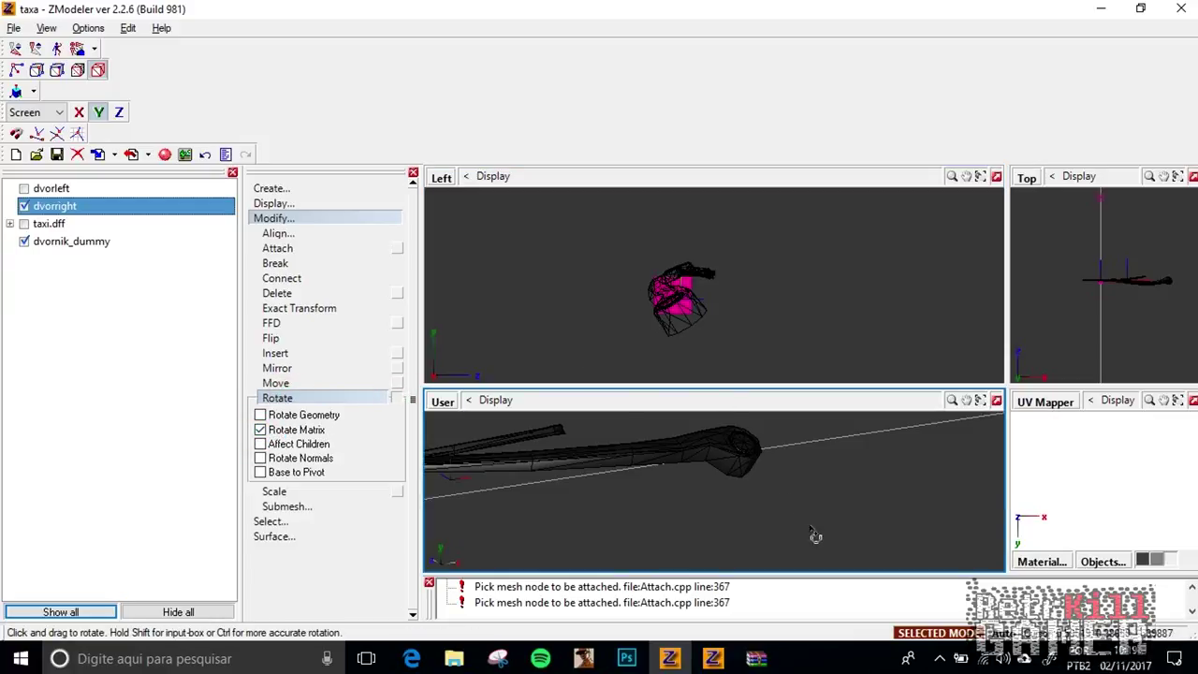
pyautogui.click(659, 297)
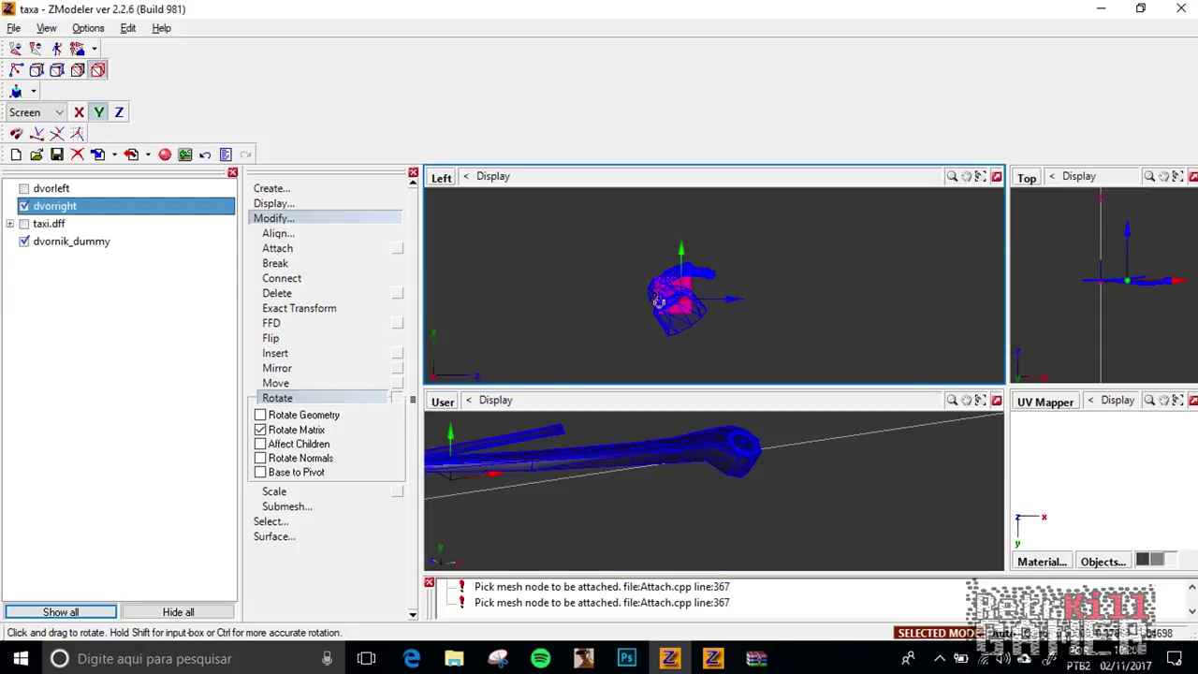
pyautogui.click(79, 113)
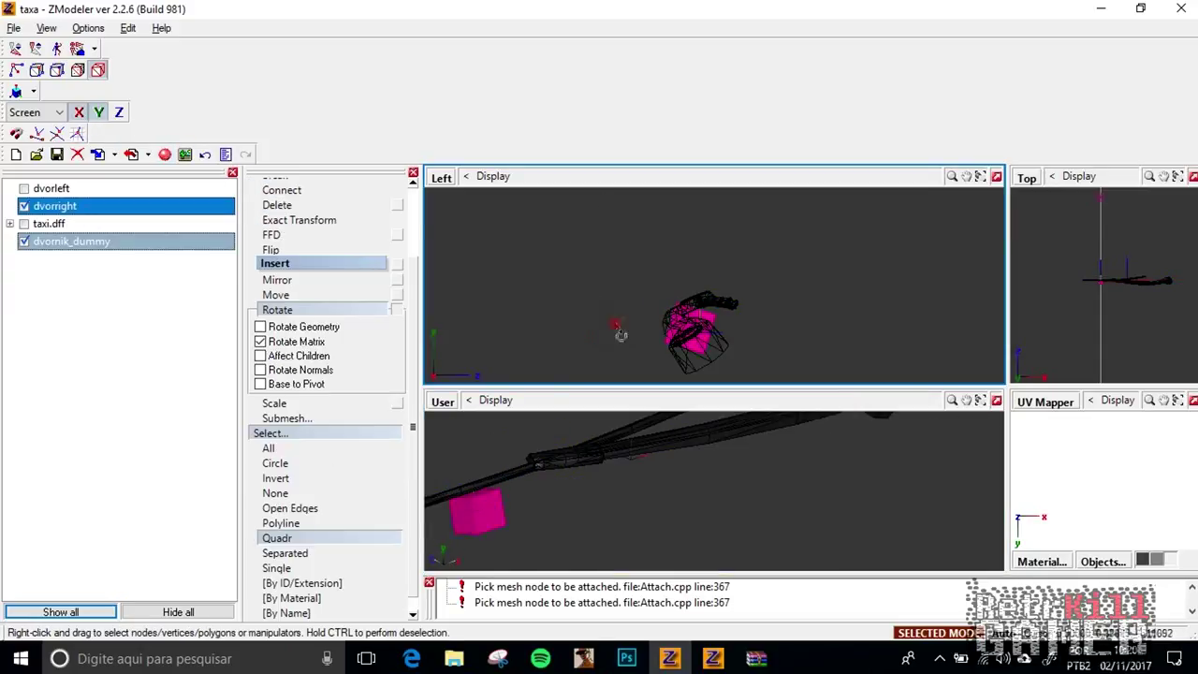
pyautogui.keyDown('alt'); pyautogui.moveTo(621, 334); pyautogui.dragTo(642, 273); pyautogui.keyUp('alt')
pyautogui.keyDown('alt'); pyautogui.moveTo(642, 273); pyautogui.dragTo(625, 291, button='right'); pyautogui.keyUp('alt')
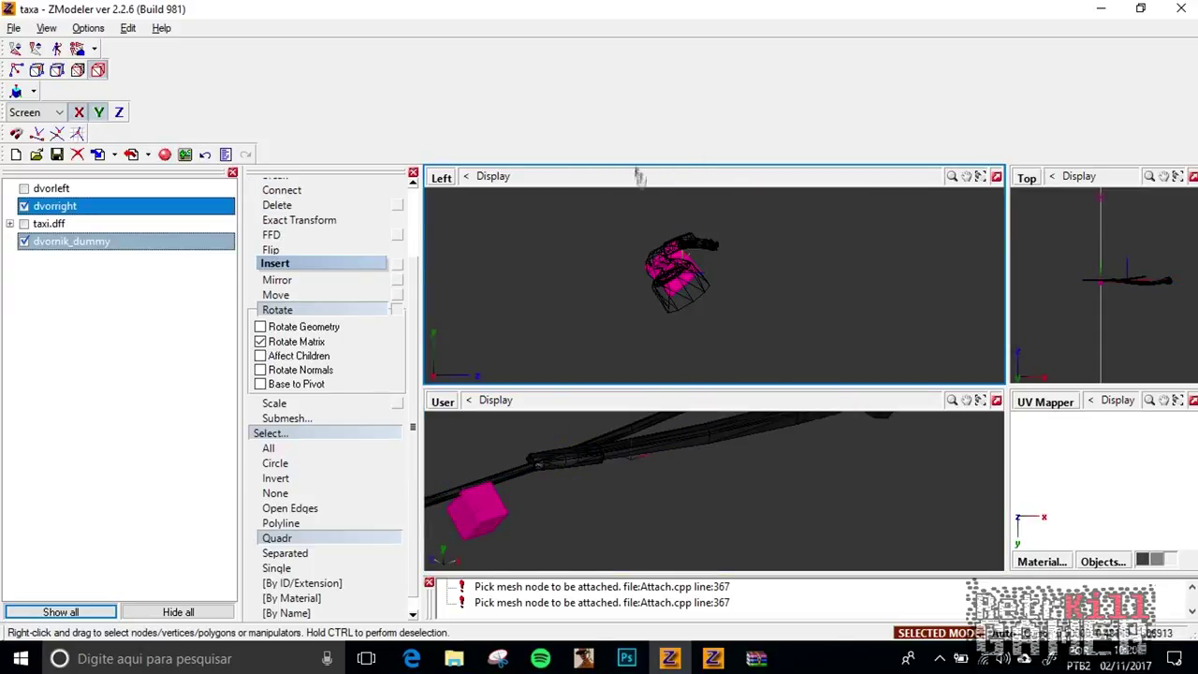
pyautogui.keyDown('alt'); pyautogui.moveTo(609, 219); pyautogui.dragTo(645, 217); pyautogui.keyUp('alt')
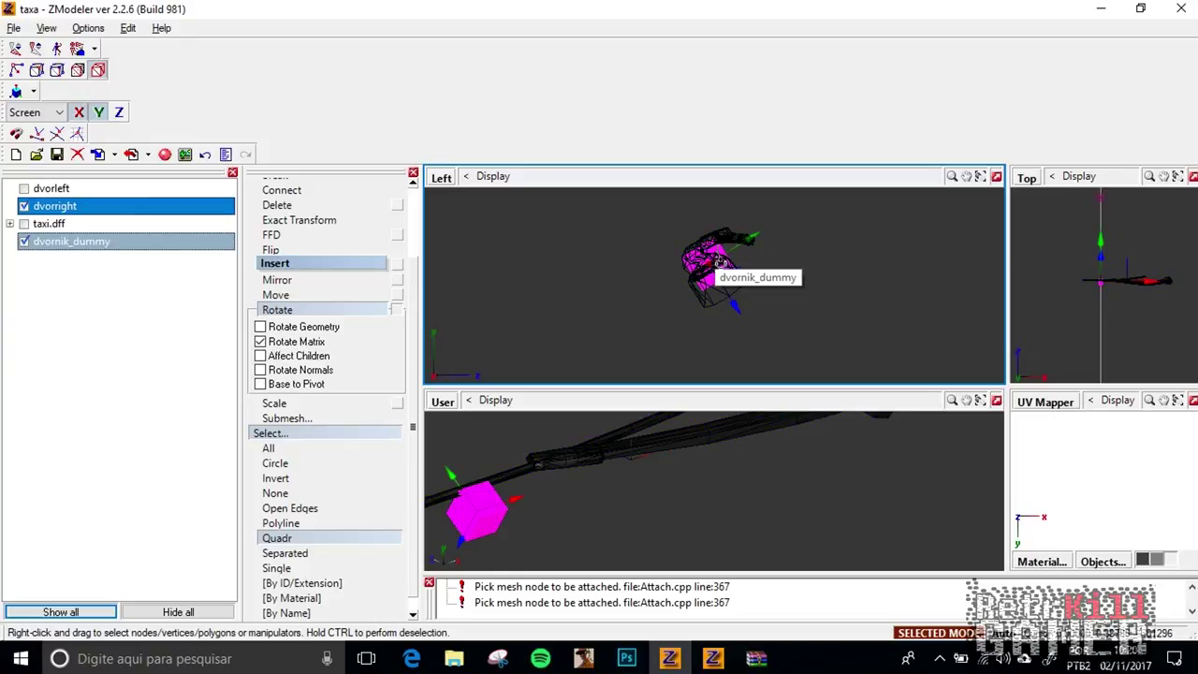
pyautogui.click(562, 397)
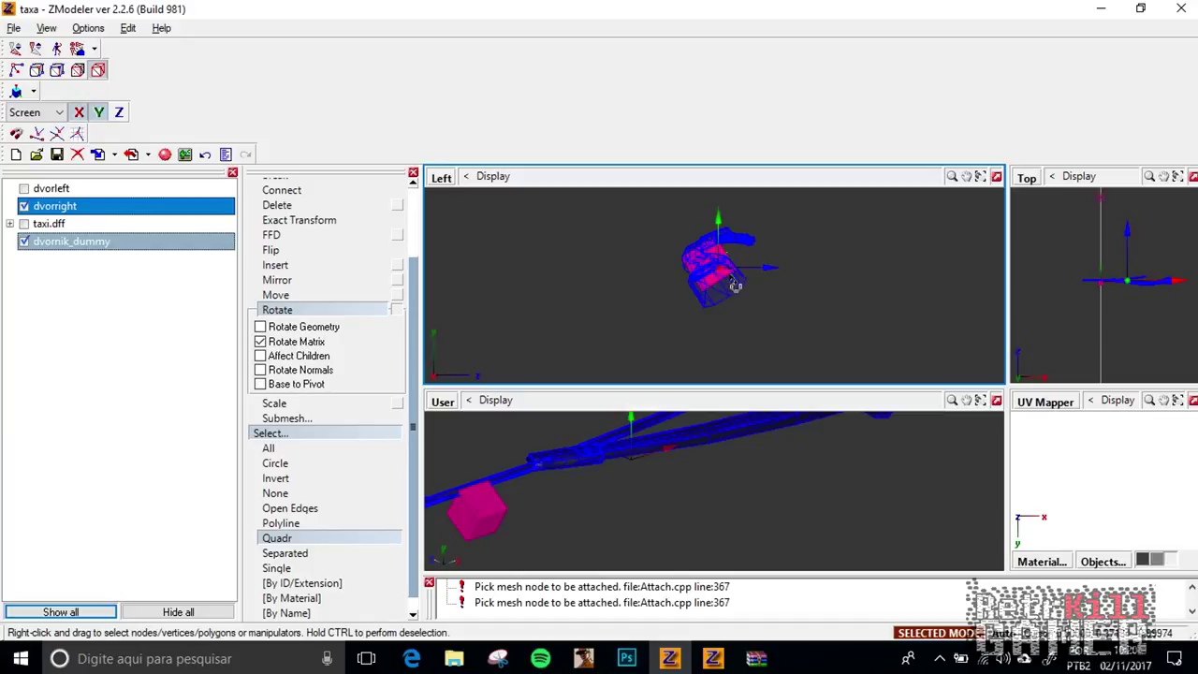
# Show the dvorleft wiper and make dvorright and dvorleft children of dvornik_dummy
pyautogui.click(25, 191)
pyautogui.moveTo(58, 210); pyautogui.dragTo(74, 228)
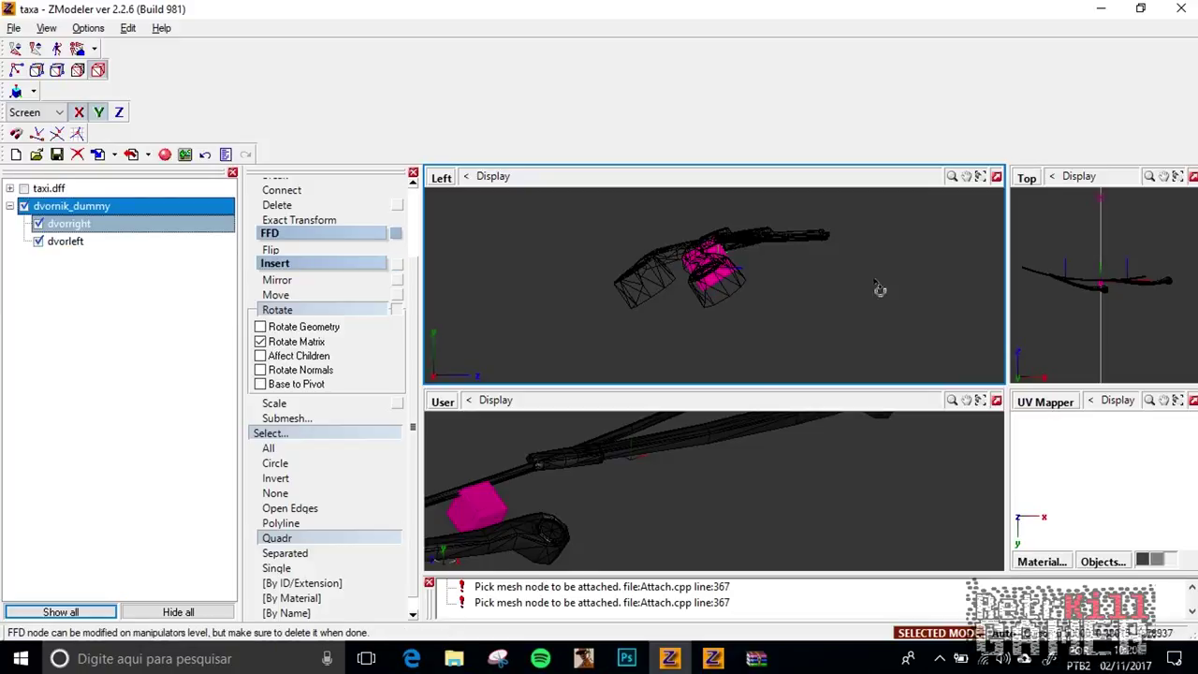
pyautogui.scroll(-3, 799, 335)
pyautogui.moveTo(616, 519); pyautogui.dragTo(770, 468, button='middle')
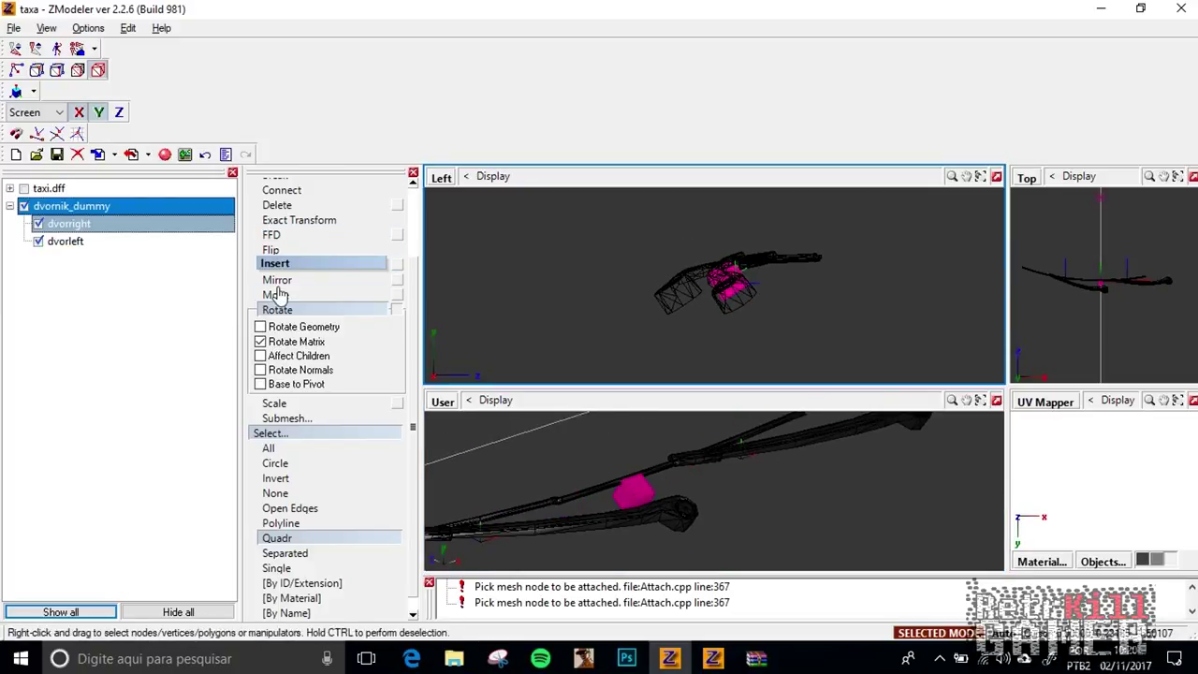
# Try to reset the wipers' local axes to their parent dummy
pyautogui.click(282, 315)
pyautogui.click(291, 207)
pyautogui.click(292, 192)
pyautogui.click(274, 203)
pyautogui.click(309, 263)
pyautogui.click(340, 307)
# Copy the local axes orientation of dvornik_dummy to the dvorright and dvorleft wipers
pyautogui.click(282, 292)
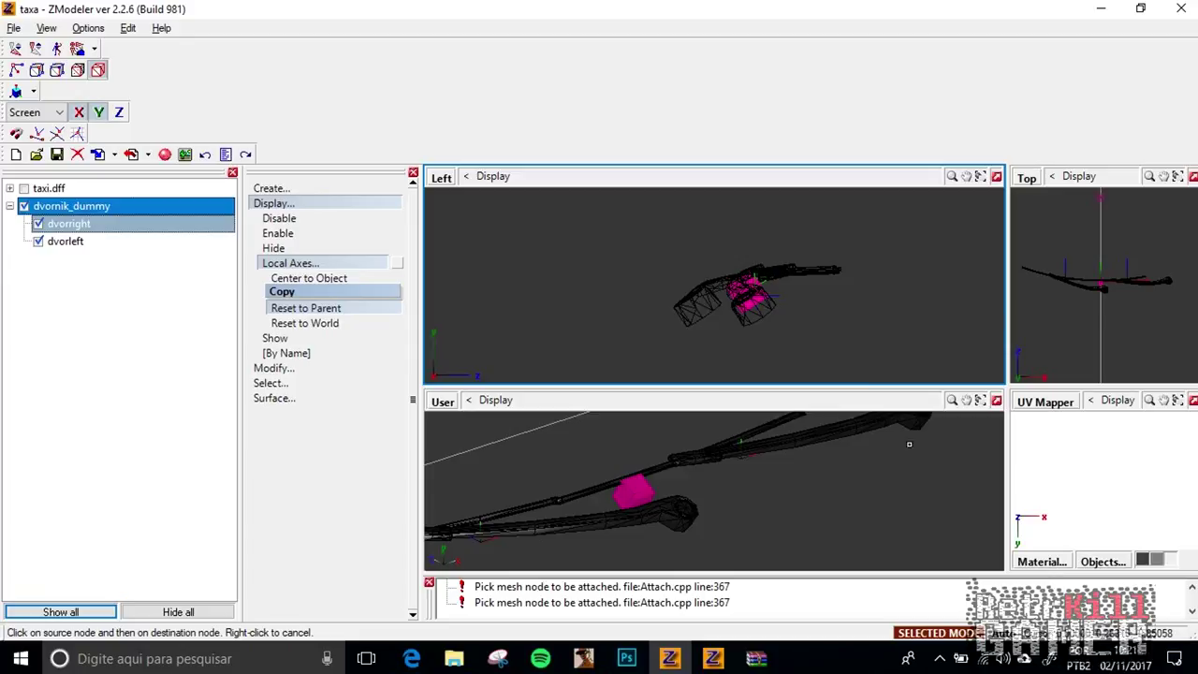
pyautogui.click(757, 325)
pyautogui.click(684, 320)
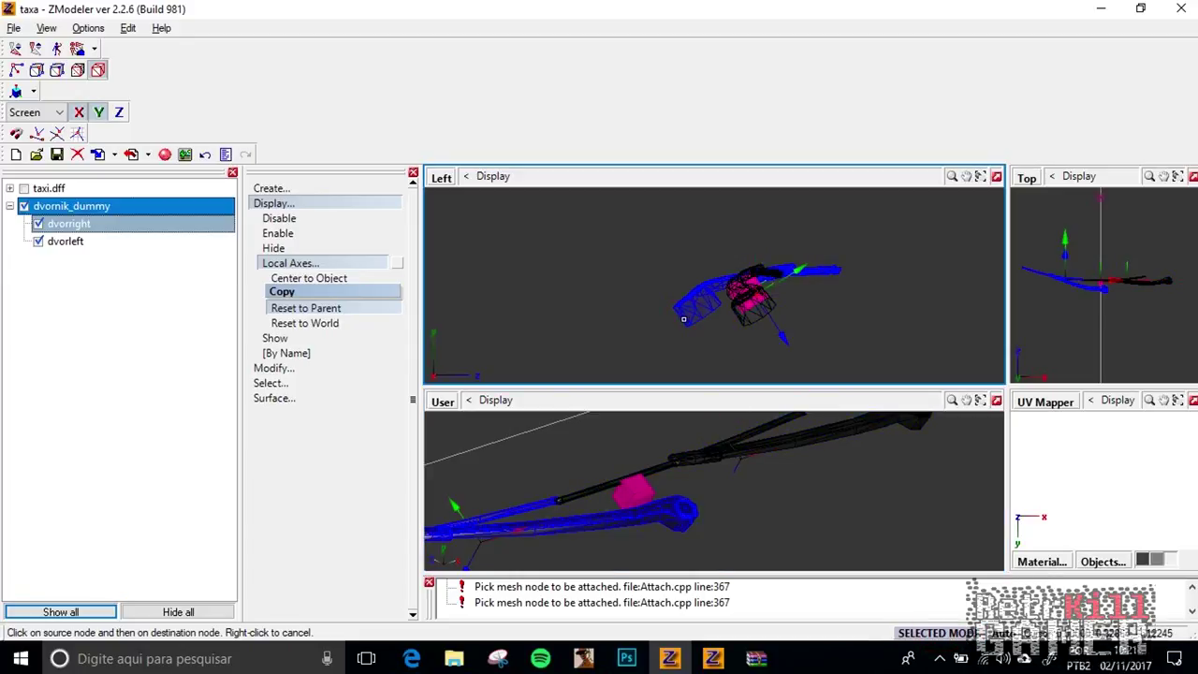
pyautogui.moveTo(792, 505); pyautogui.dragTo(805, 445, button='middle')
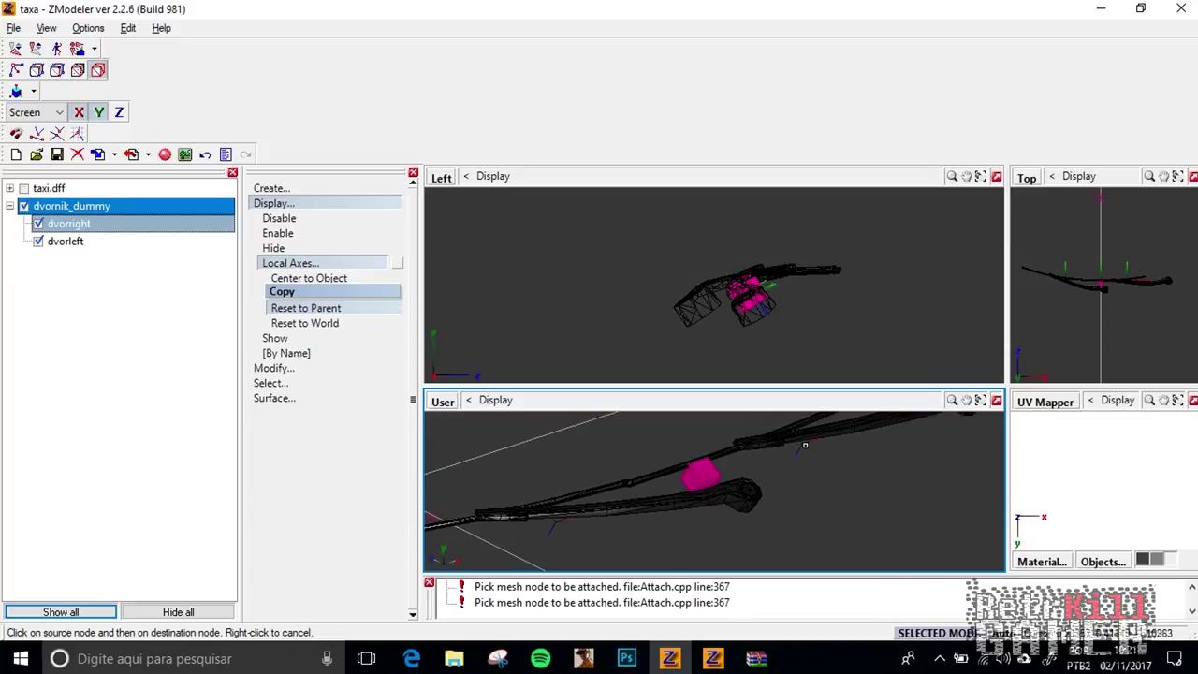
pyautogui.rightClick(548, 275)
pyautogui.click(281, 206)
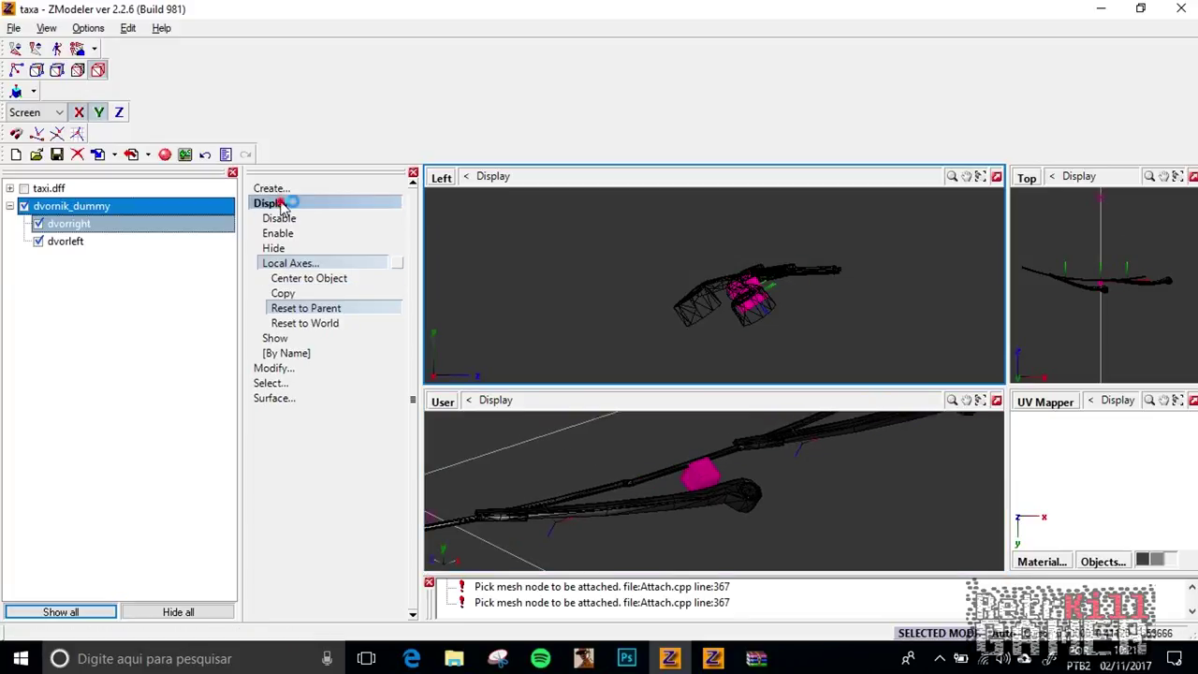
pyautogui.click(283, 204)
pyautogui.click(286, 219)
pyautogui.click(281, 232)
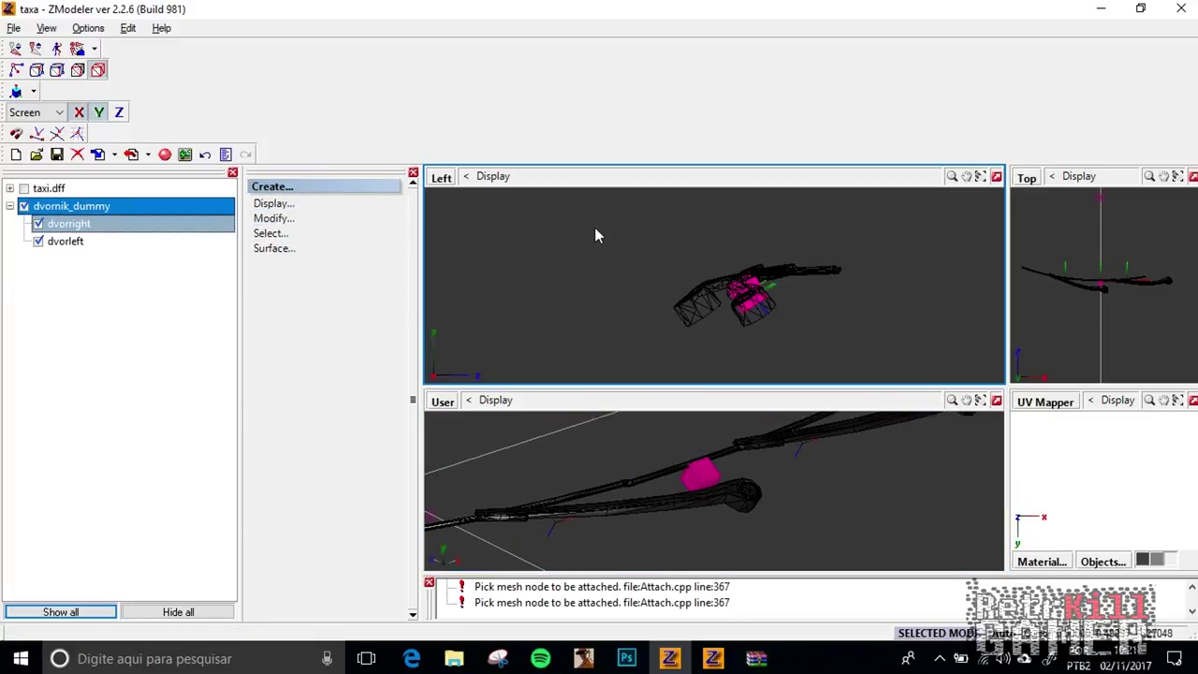
pyautogui.moveTo(594, 232); pyautogui.dragTo(615, 255, button='middle')
# Move only the pivot of the wiper farther from dvornik_dummy to its round base in the Front view
pyautogui.click(287, 218)
pyautogui.click(289, 233)
pyautogui.click(292, 219)
pyautogui.click(296, 382)
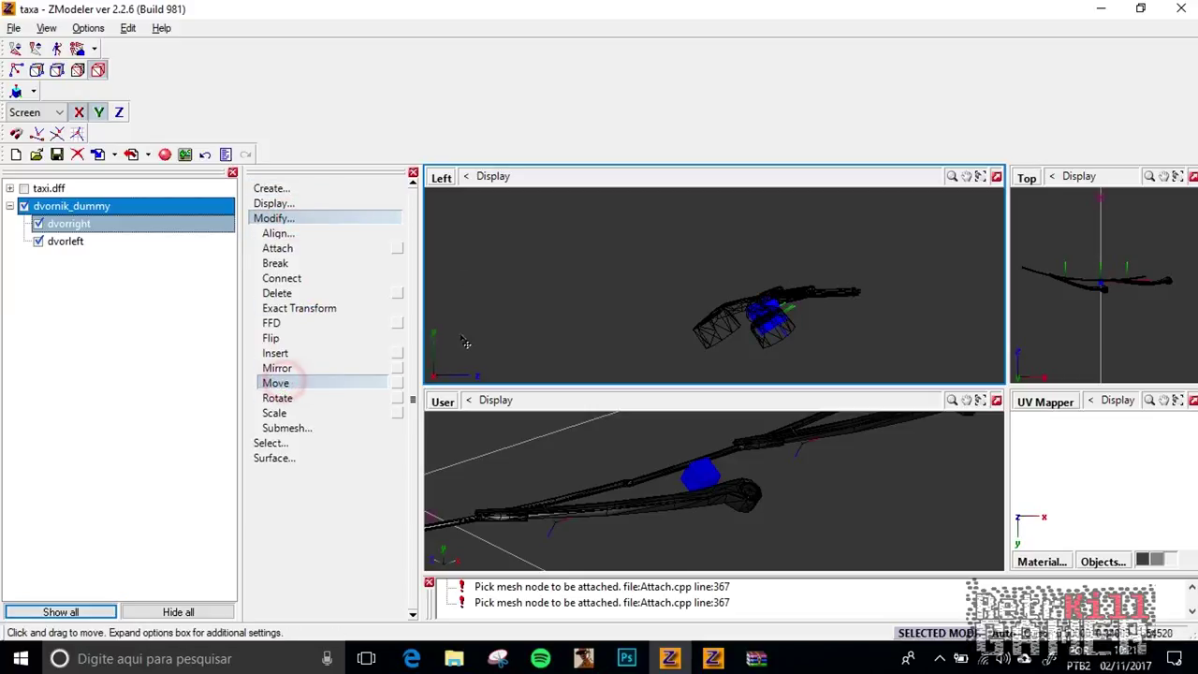
pyautogui.click(441, 177)
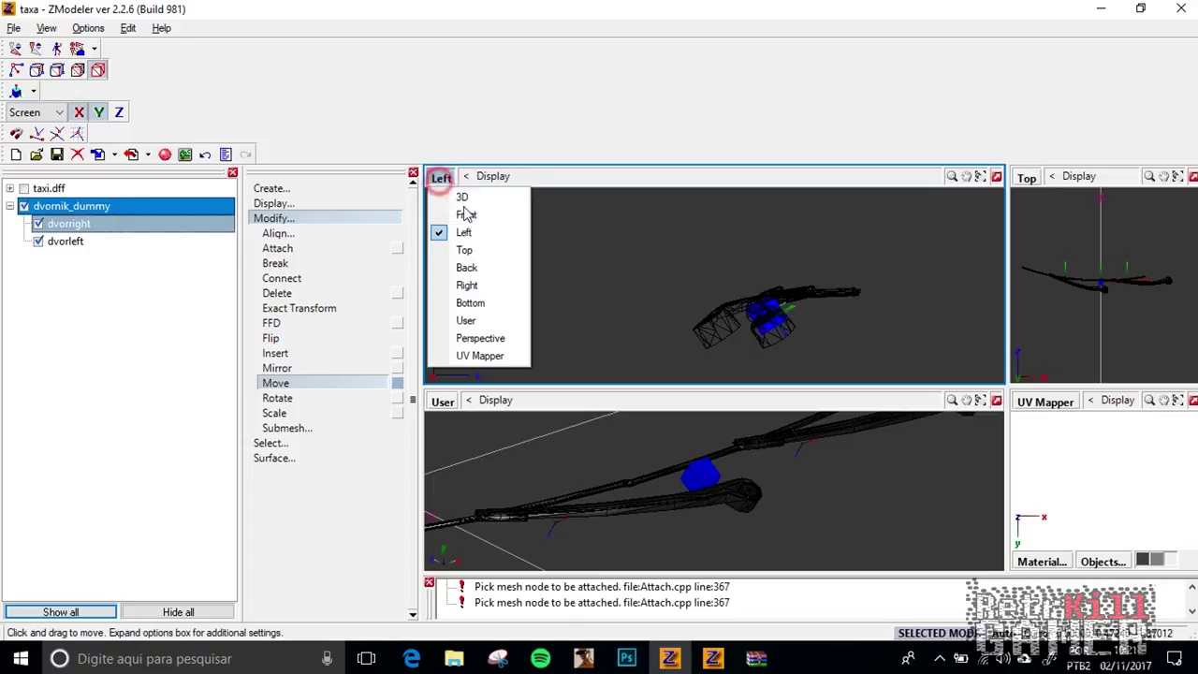
pyautogui.click(467, 215)
pyautogui.scroll(3, 740, 262)
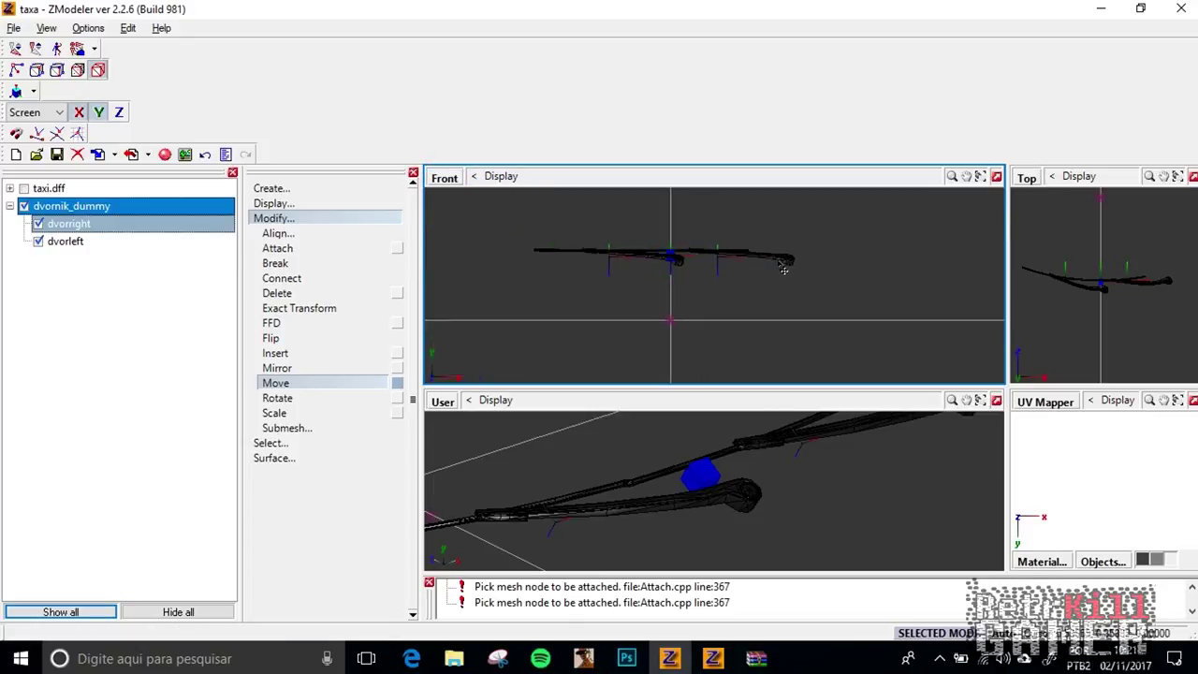
pyautogui.scroll(1, 742, 257)
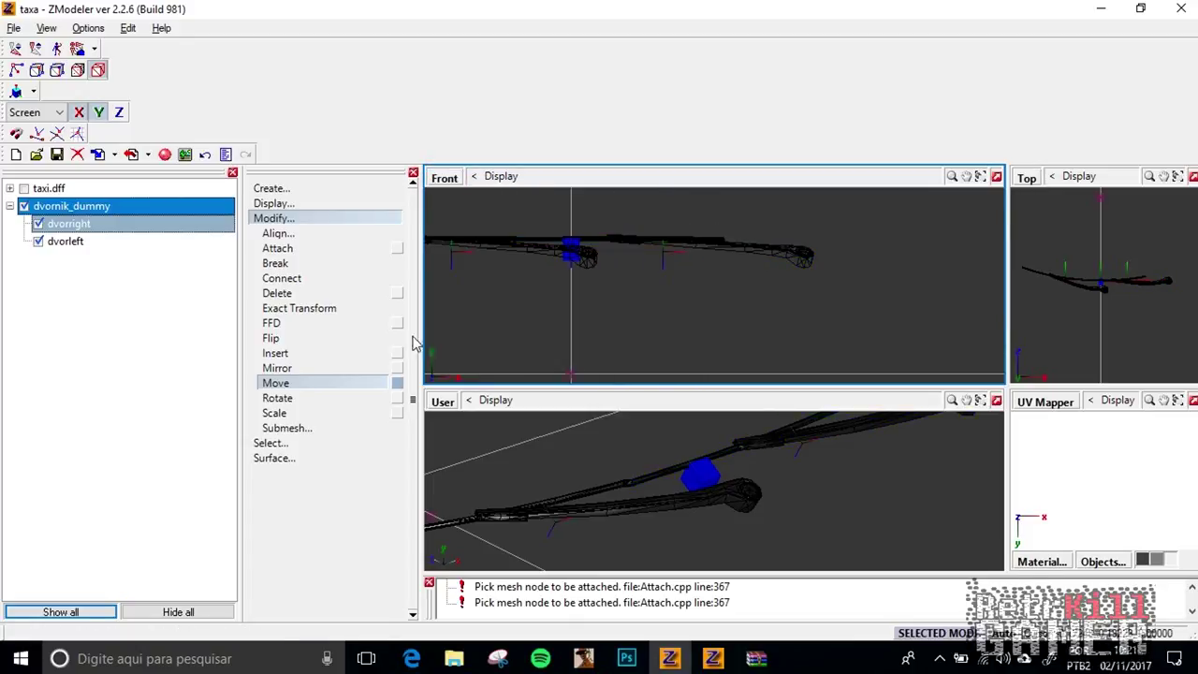
pyautogui.click(397, 384)
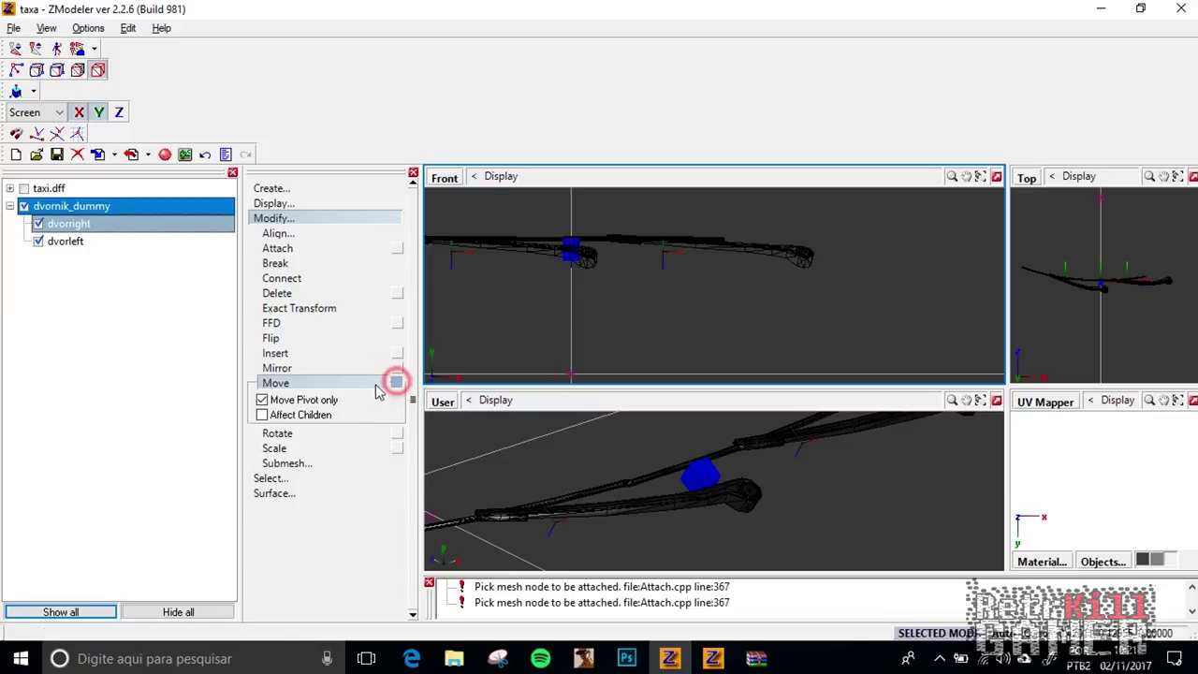
pyautogui.click(711, 263)
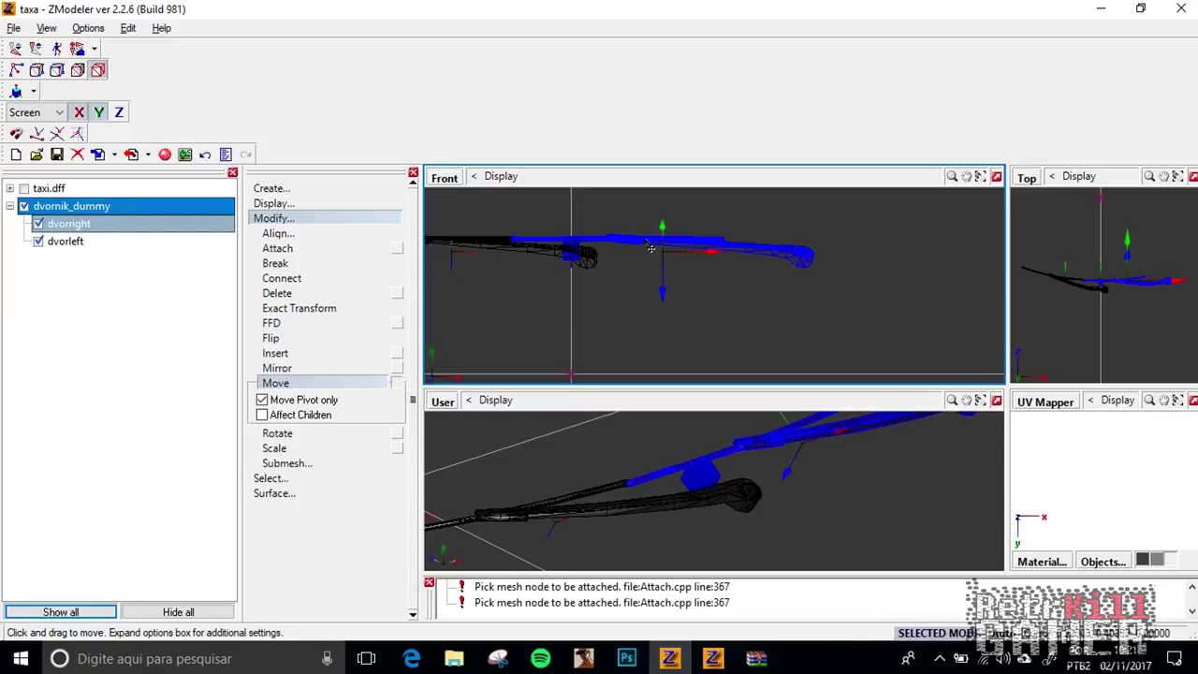
pyautogui.moveTo(785, 254); pyautogui.dragTo(803, 255)
# Switch the User view to Perspective and refine that wiper's pivot position on its round base in the Top view
pyautogui.moveTo(927, 482); pyautogui.dragTo(859, 492, button='middle')
pyautogui.scroll(5, 859, 492)
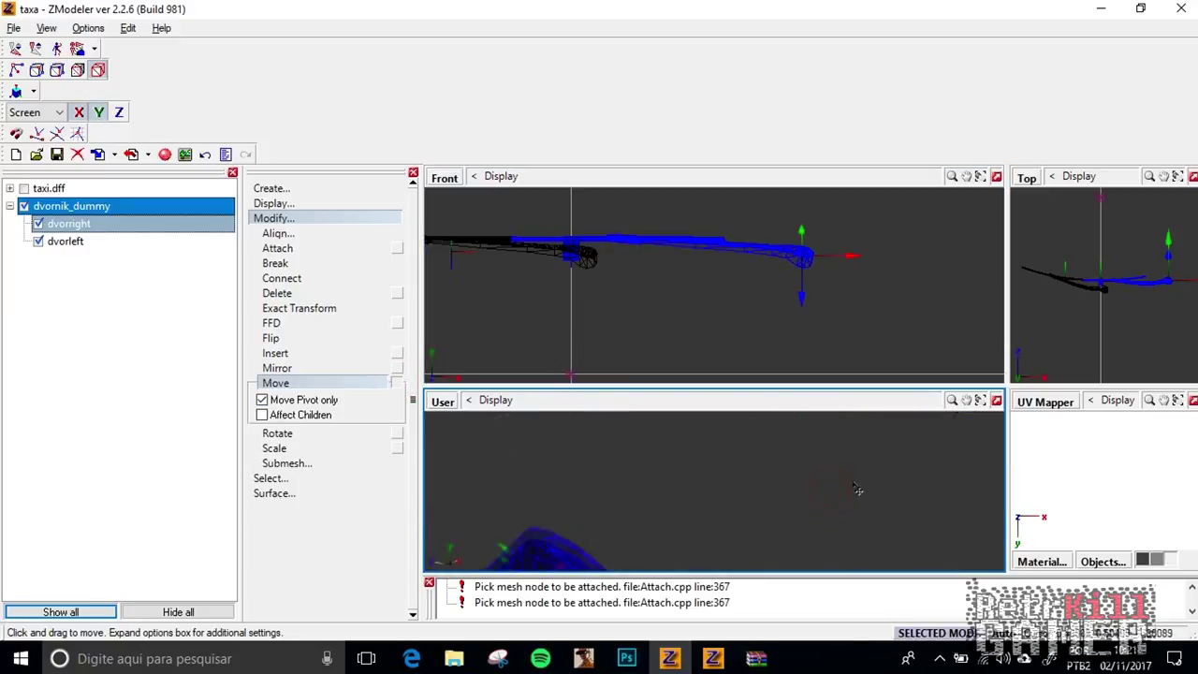
pyautogui.scroll(5, 804, 262)
pyautogui.scroll(-3, 870, 497)
pyautogui.scroll(-1, 910, 235)
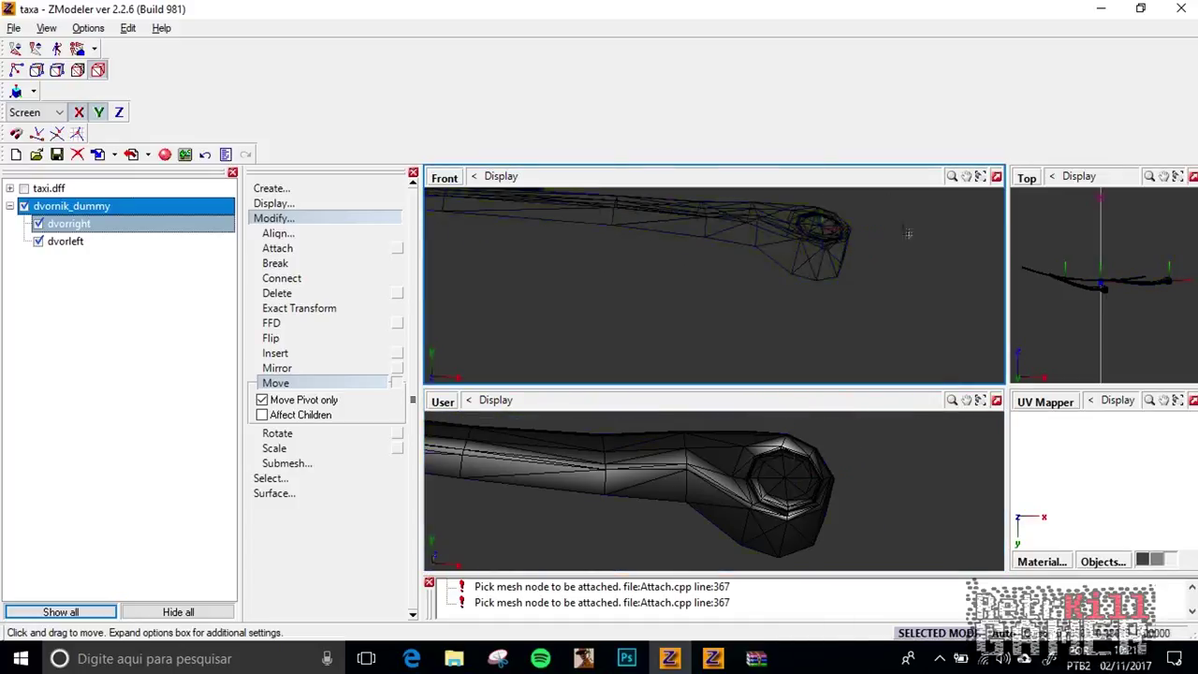
pyautogui.scroll(-1, 884, 508)
pyautogui.click(442, 401)
pyautogui.click(477, 562)
pyautogui.scroll(4, 634, 459)
pyautogui.moveTo(634, 460); pyautogui.dragTo(709, 499, button='middle')
pyautogui.click(712, 506)
pyautogui.scroll(8, 1161, 279)
pyautogui.moveTo(1118, 277); pyautogui.dragTo(1124, 288)
# Move the pivot of the wiper nearer to dvornik_dummy onto its round base in the Front and Top views
pyautogui.moveTo(506, 450); pyautogui.dragTo(795, 470, button='middle')
pyautogui.scroll(-3, 823, 281)
pyautogui.moveTo(861, 267); pyautogui.dragTo(662, 272, button='middle')
pyautogui.scroll(-5, 1086, 281)
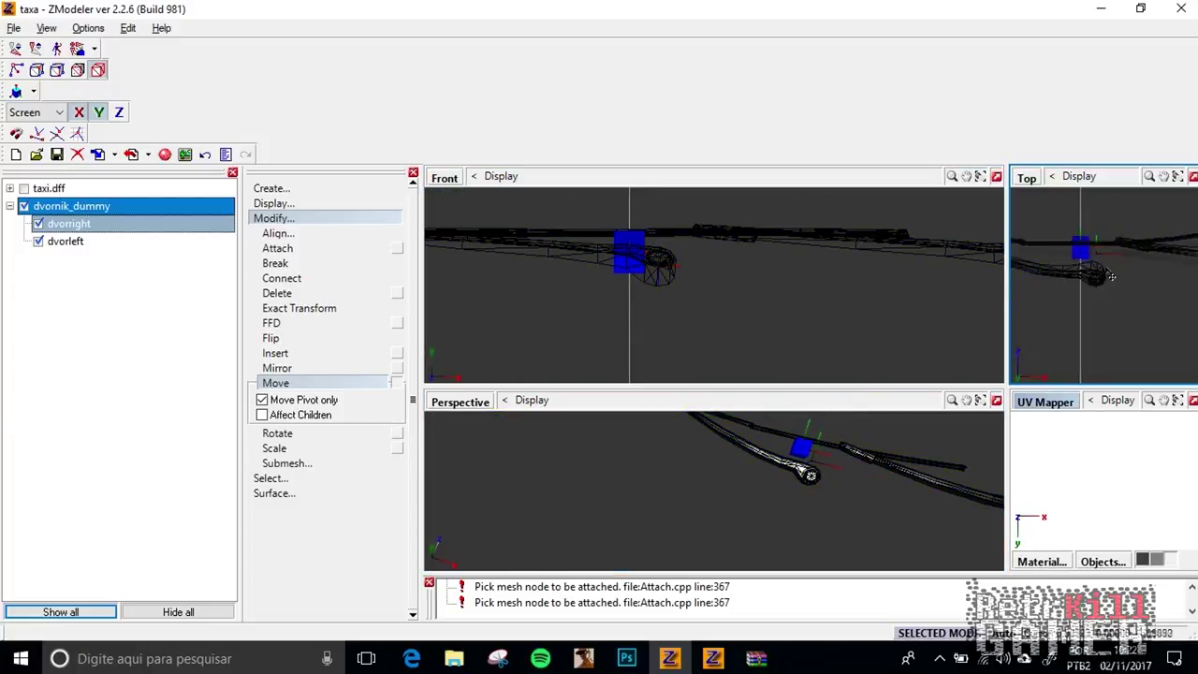
pyautogui.scroll(-3, 910, 514)
pyautogui.moveTo(910, 513); pyautogui.dragTo(809, 520, button='middle')
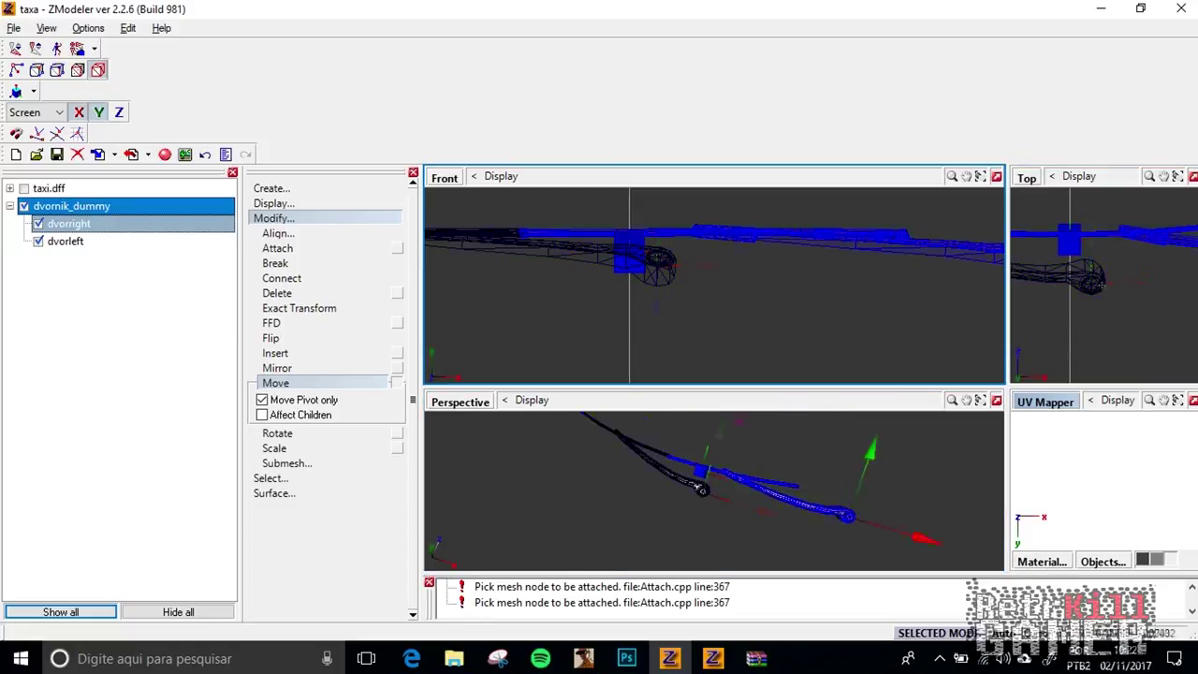
pyautogui.scroll(-3, 1103, 287)
pyautogui.scroll(-2, 785, 337)
# Make dvornik_dummy with its two wipers a child of chassis_dummy and check its place in the taxi hierarchy
pyautogui.moveTo(45, 206); pyautogui.dragTo(106, 245)
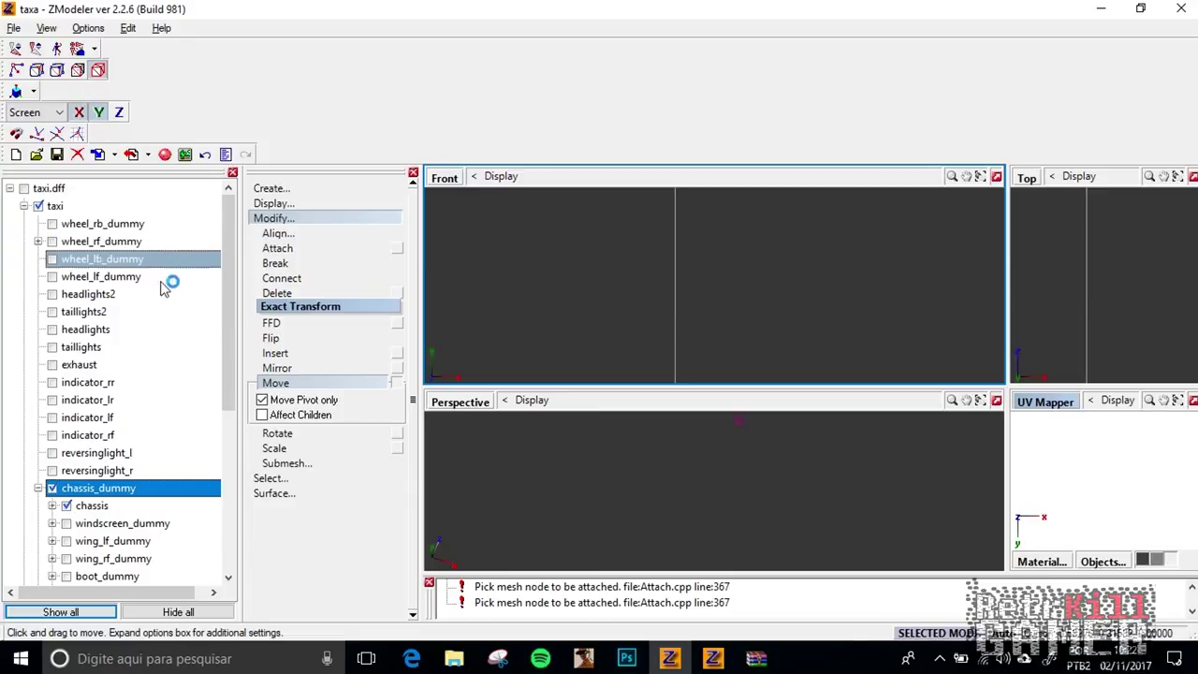
pyautogui.click(37, 488)
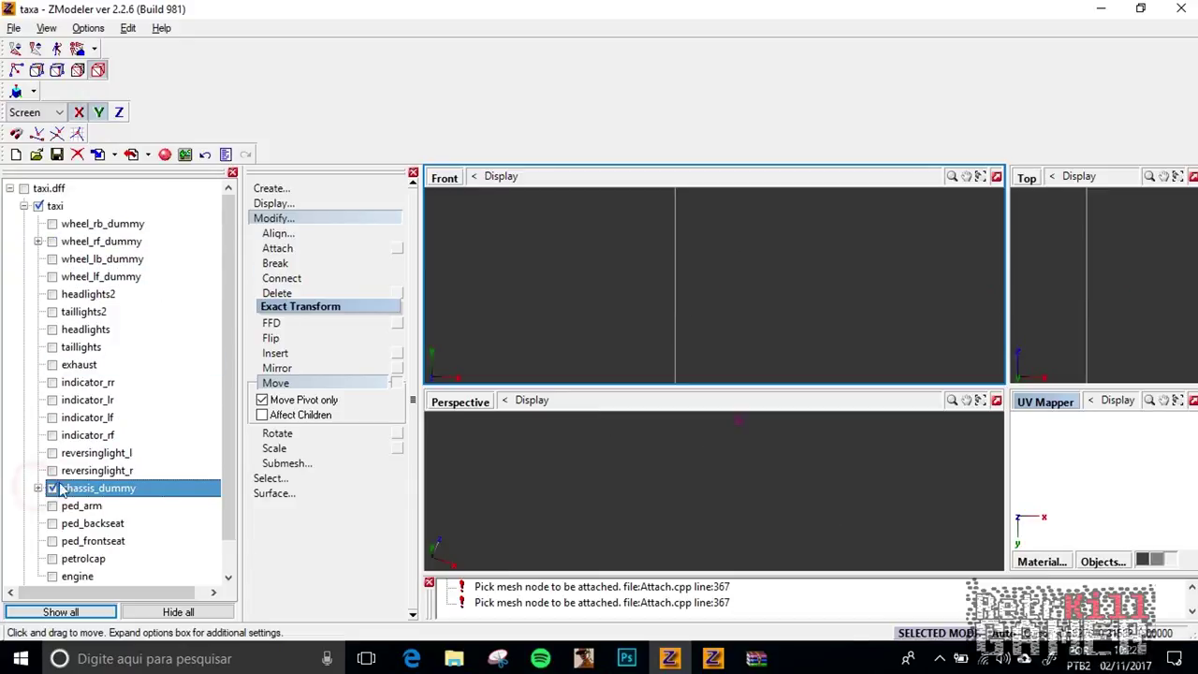
pyautogui.scroll(-1, 45, 440)
pyautogui.click(38, 451)
pyautogui.click(65, 418)
pyautogui.click(108, 452)
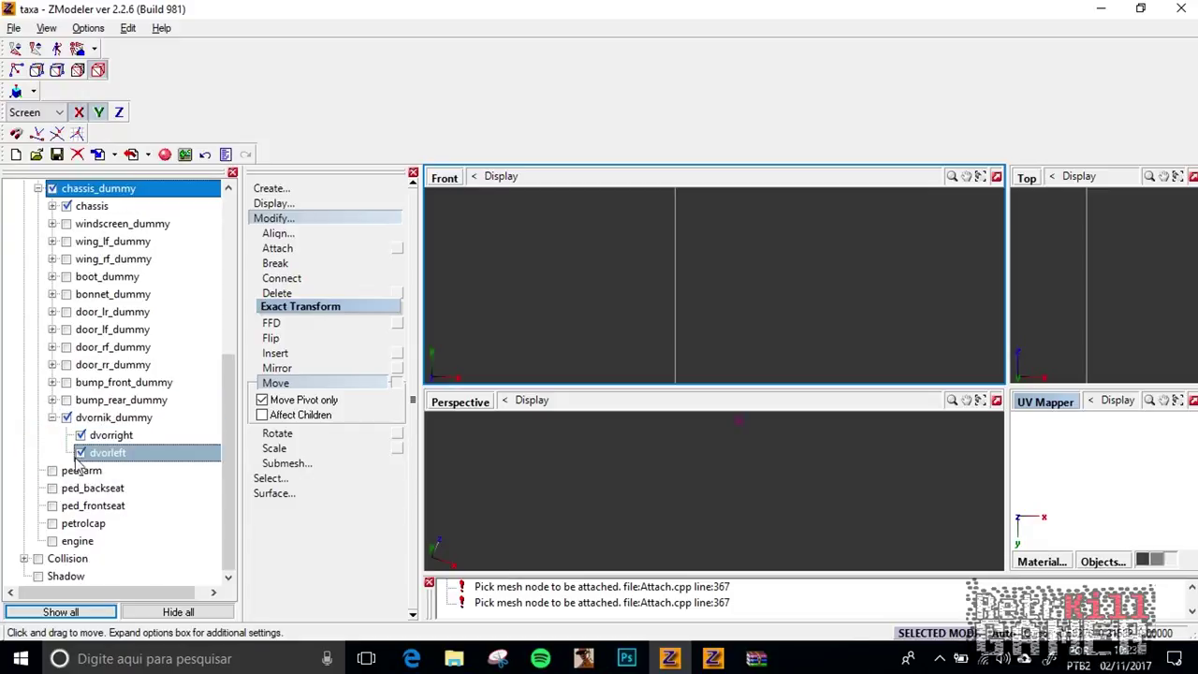
pyautogui.click(147, 439)
pyautogui.click(92, 422)
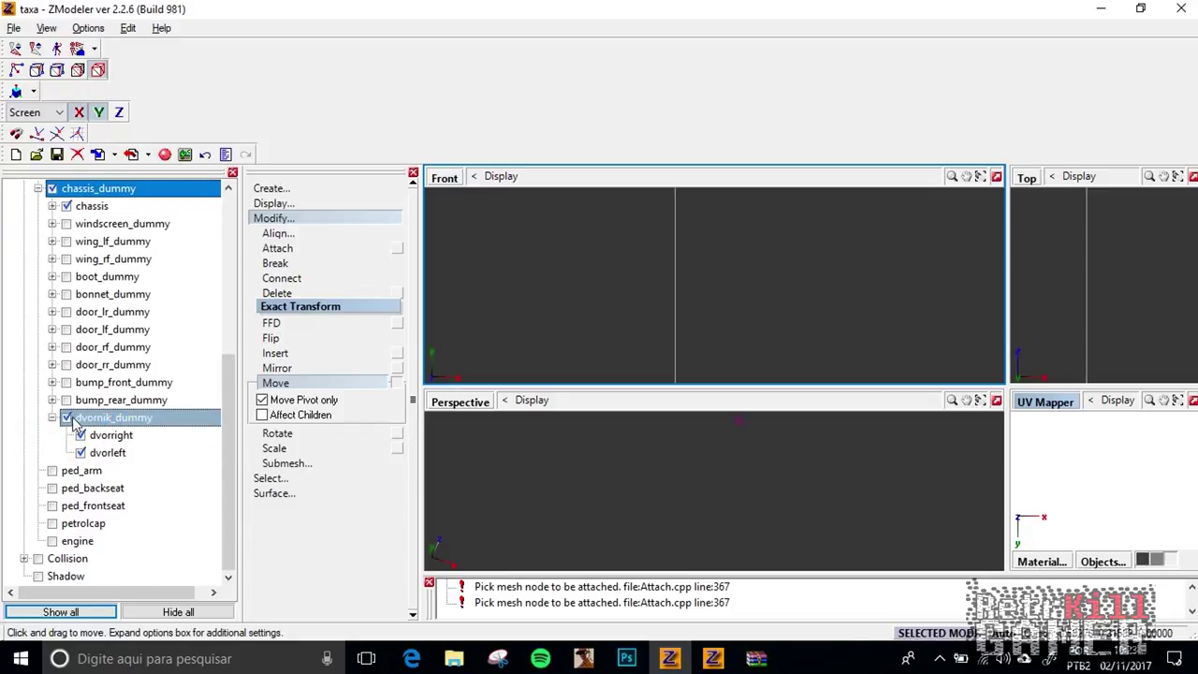
pyautogui.scroll(6, 131, 309)
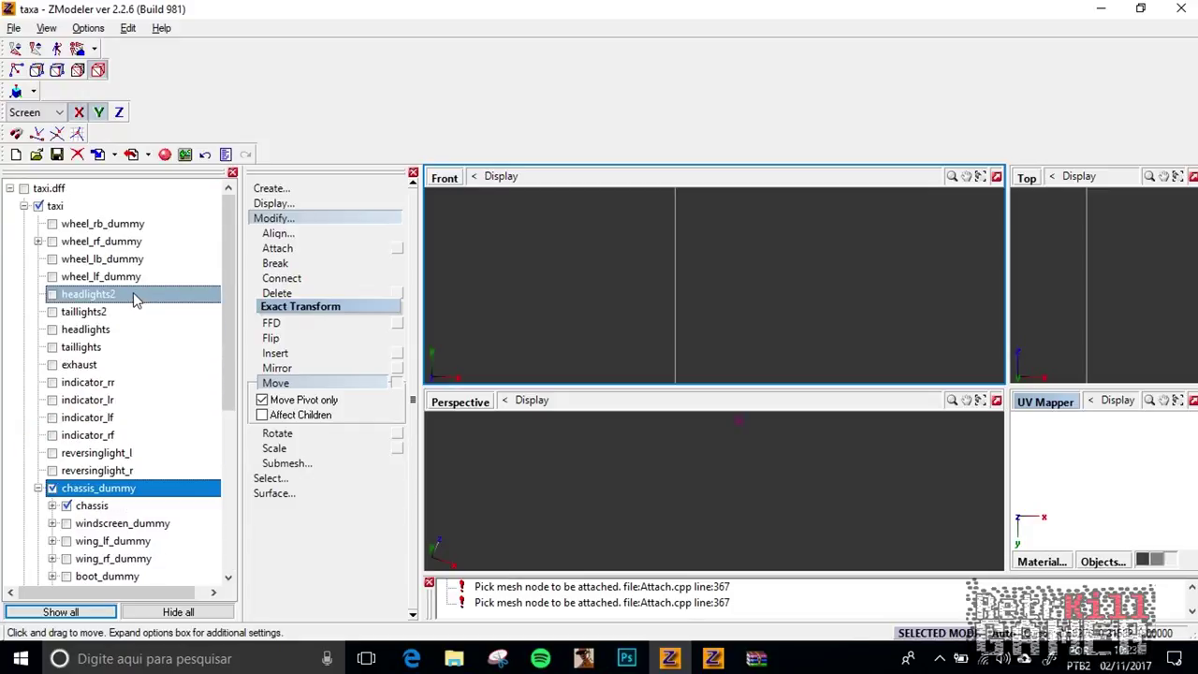
# Export the model as taxi.dff to the Meus_Projetos folder in GTA San Andreas .DFF format, replacing the existing file
pyautogui.click(130, 156)
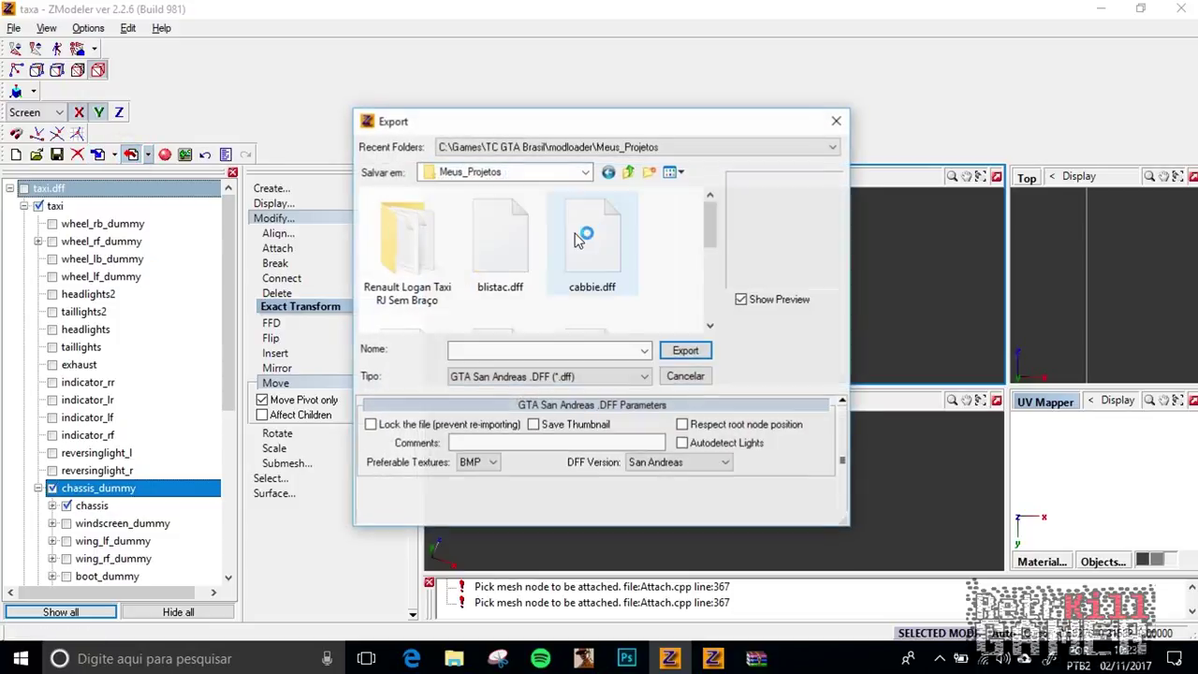
pyautogui.moveTo(708, 211); pyautogui.dragTo(710, 295)
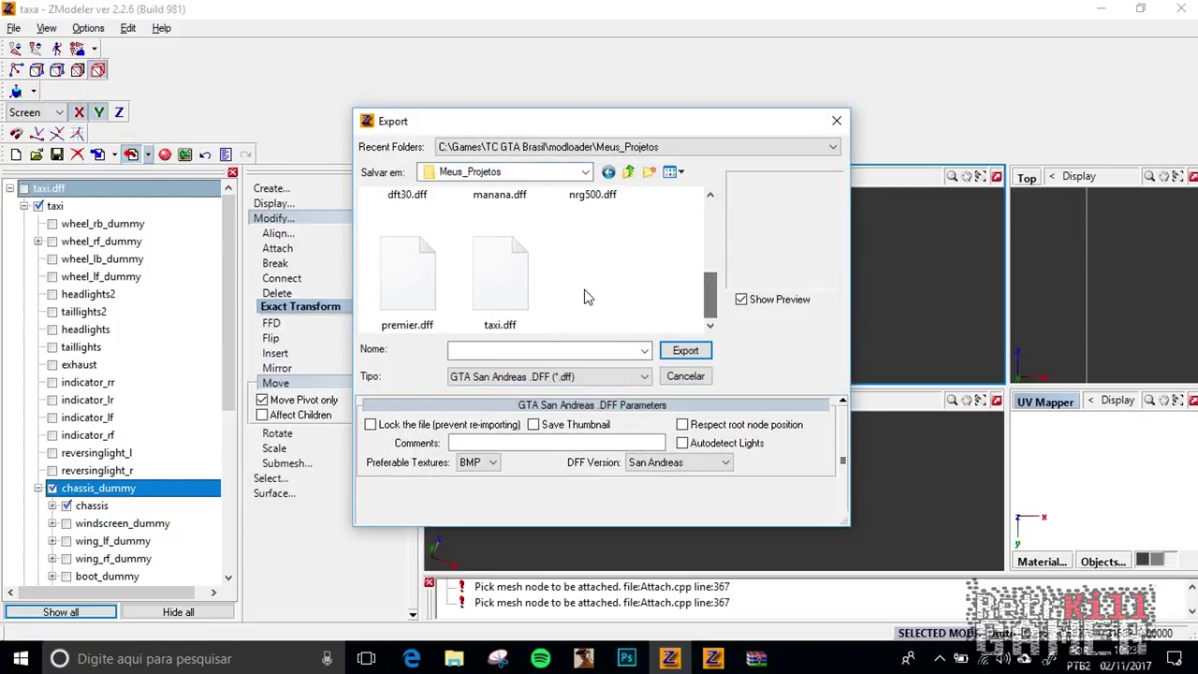
pyautogui.click(497, 271)
pyautogui.click(680, 351)
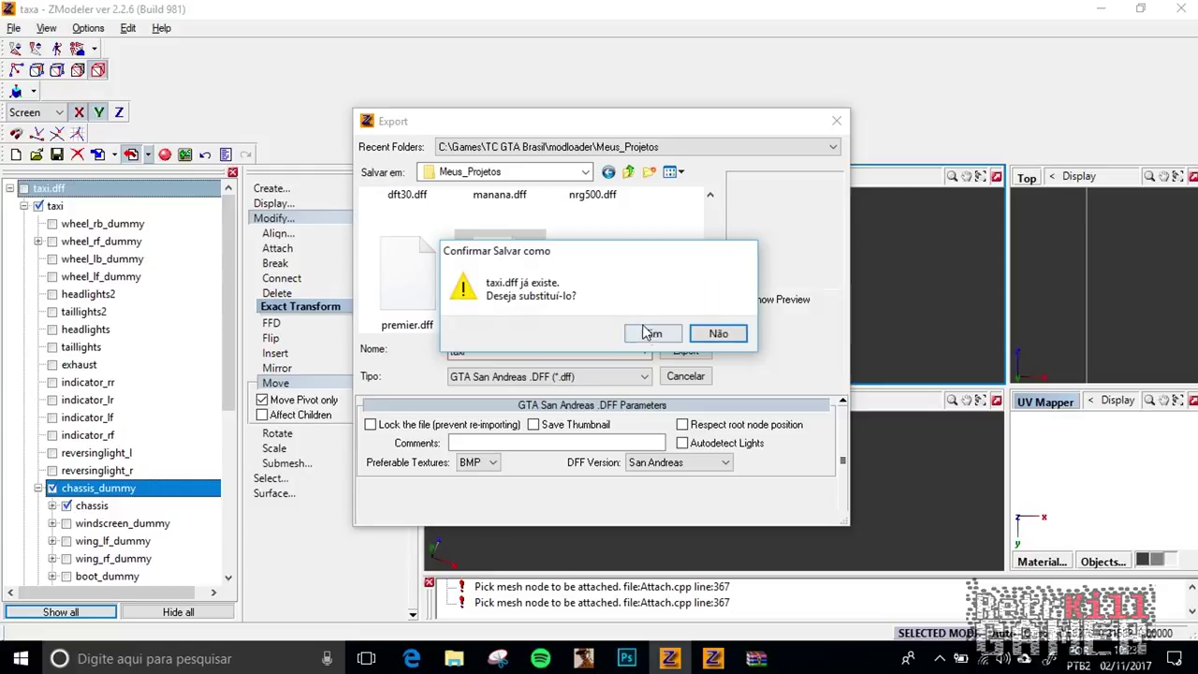
pyautogui.click(653, 333)
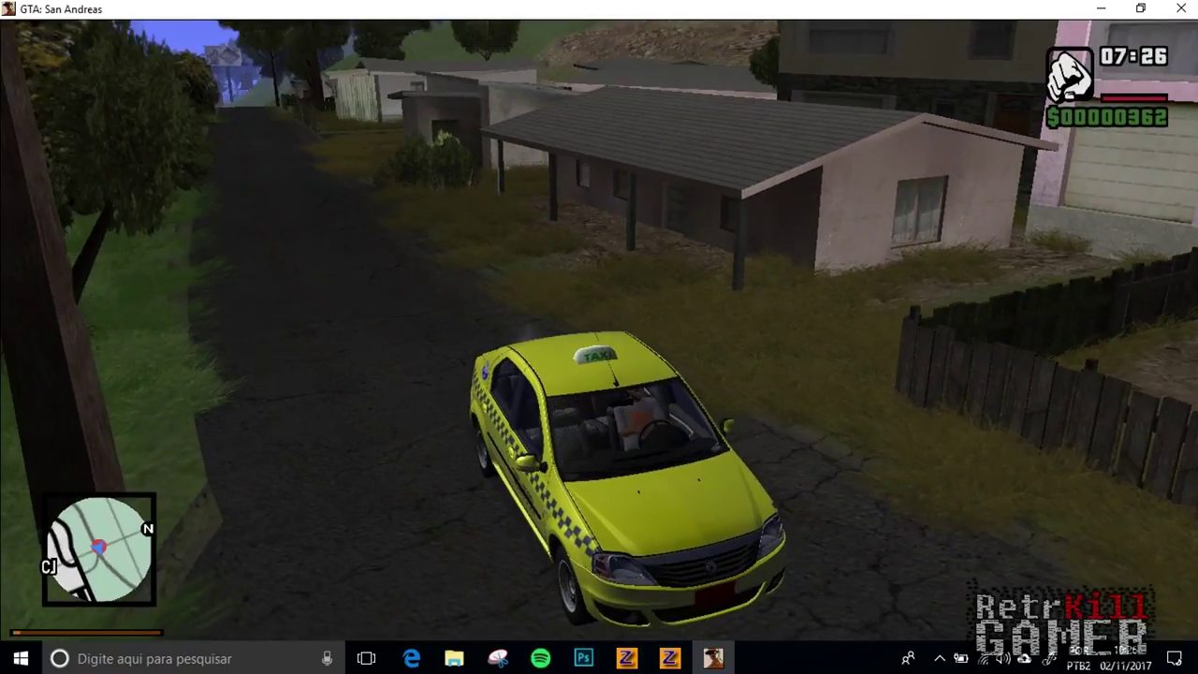
pyautogui.press('super+c')
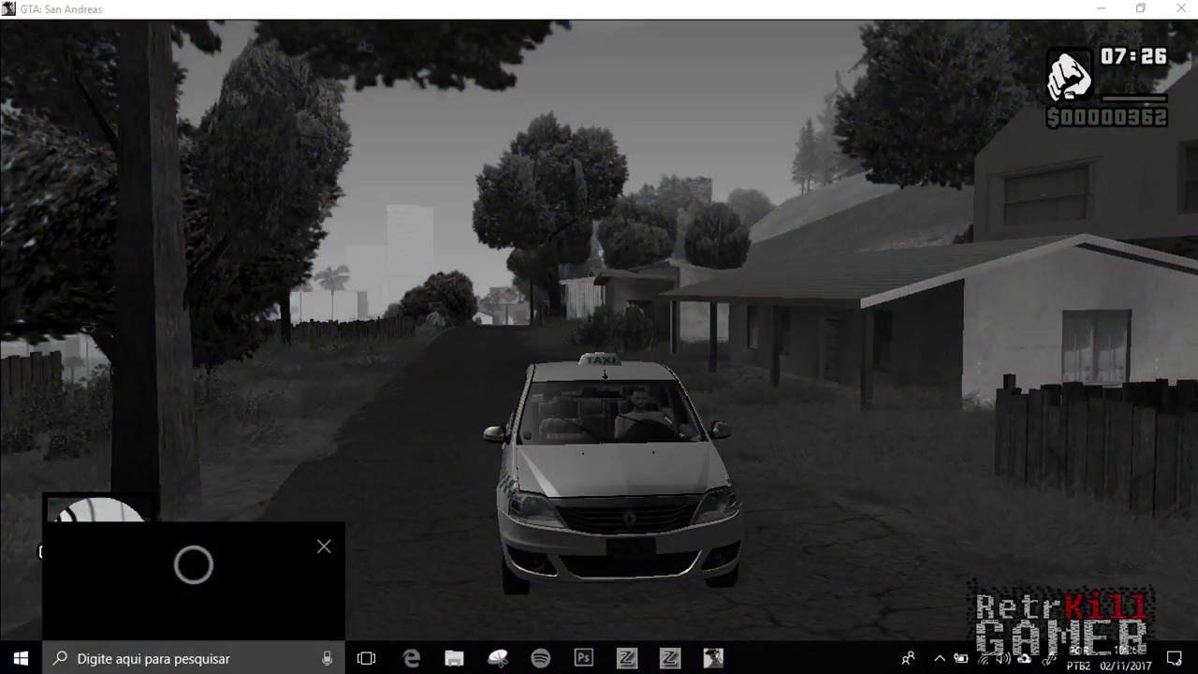